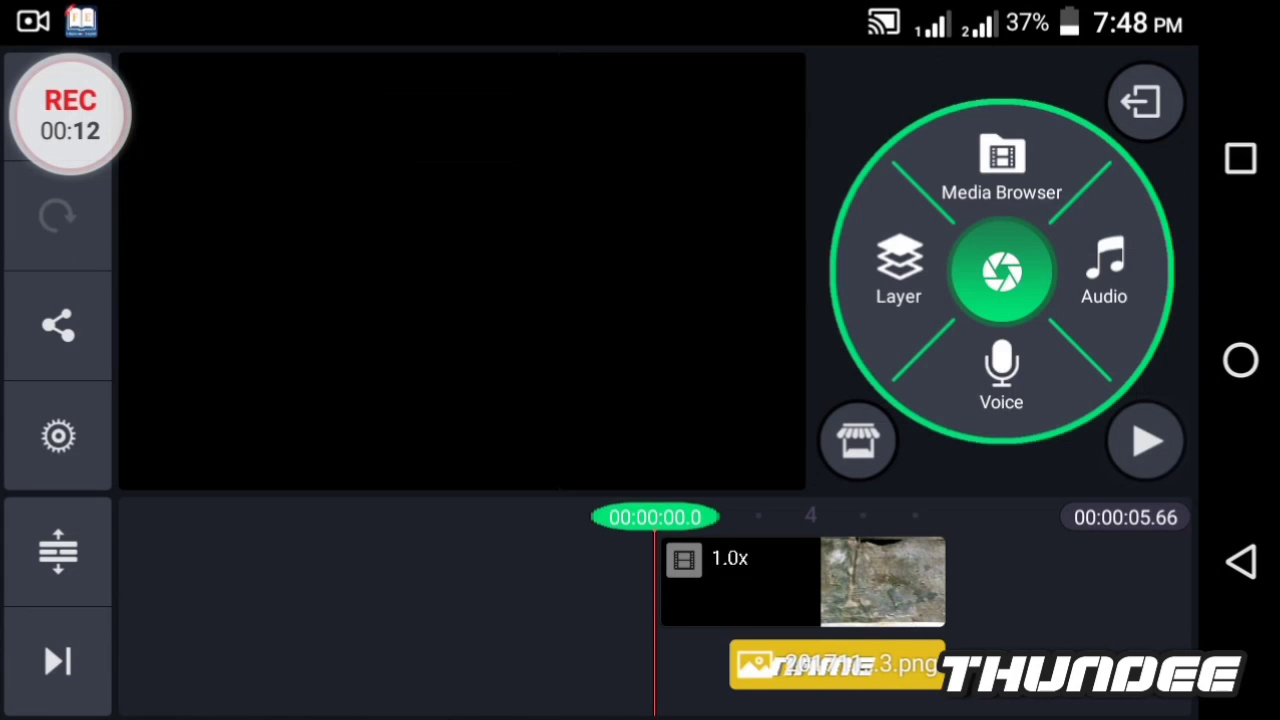
Delete the NAME PNG image layer so only the 5.66-second video clip remains
{"action": "scroll", "coordinate": [750, 580], "scroll_direction": "right", "scroll_amount": 5}
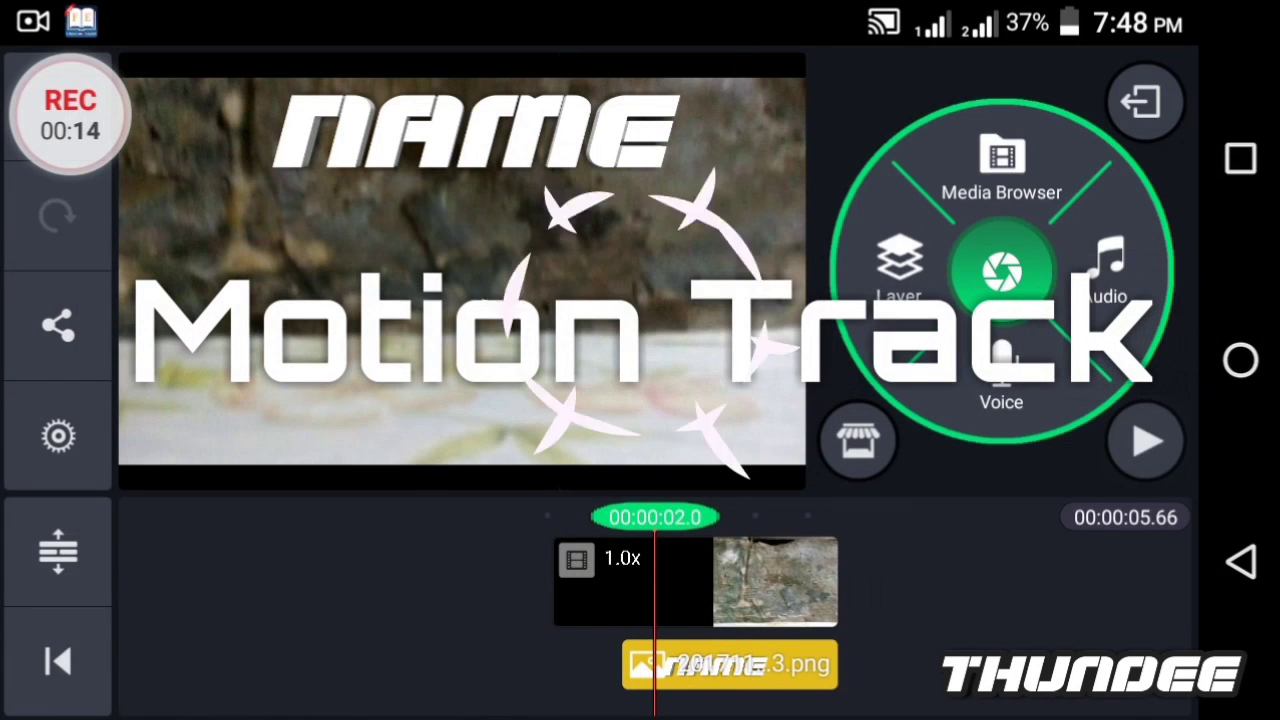
{"action": "left_click", "coordinate": [730, 665]}
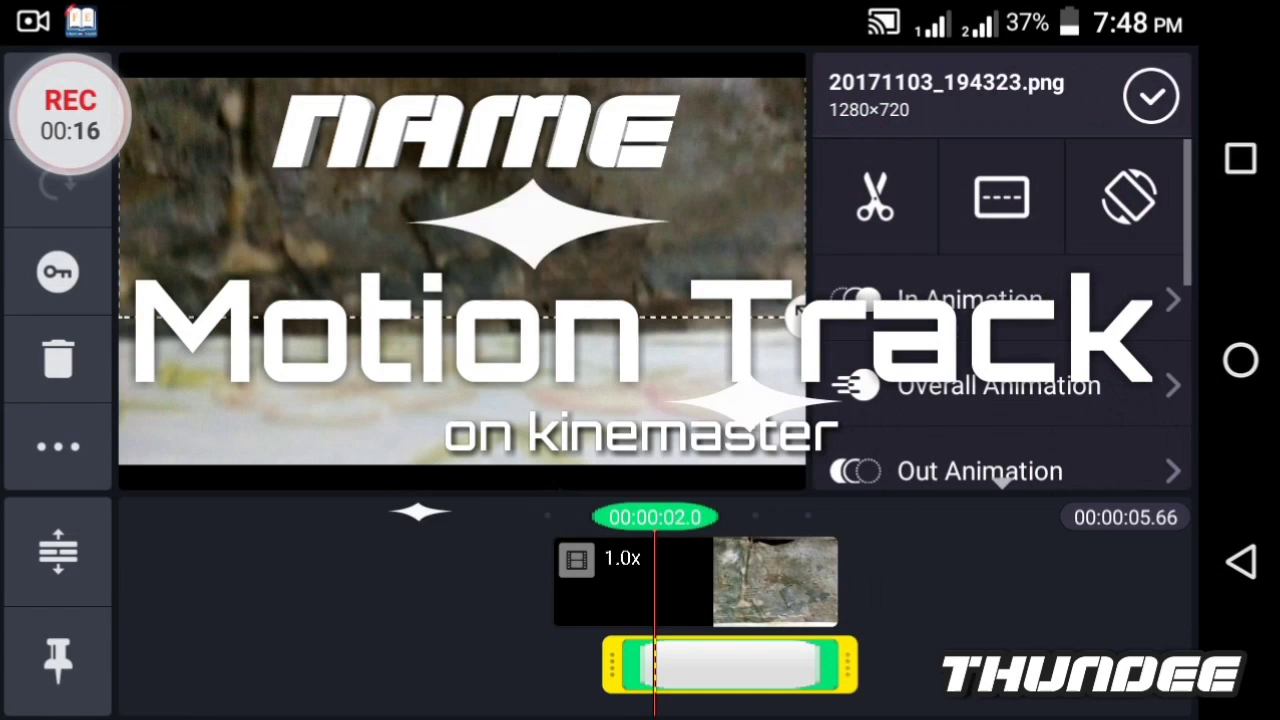
{"action": "left_click", "coordinate": [58, 357]}
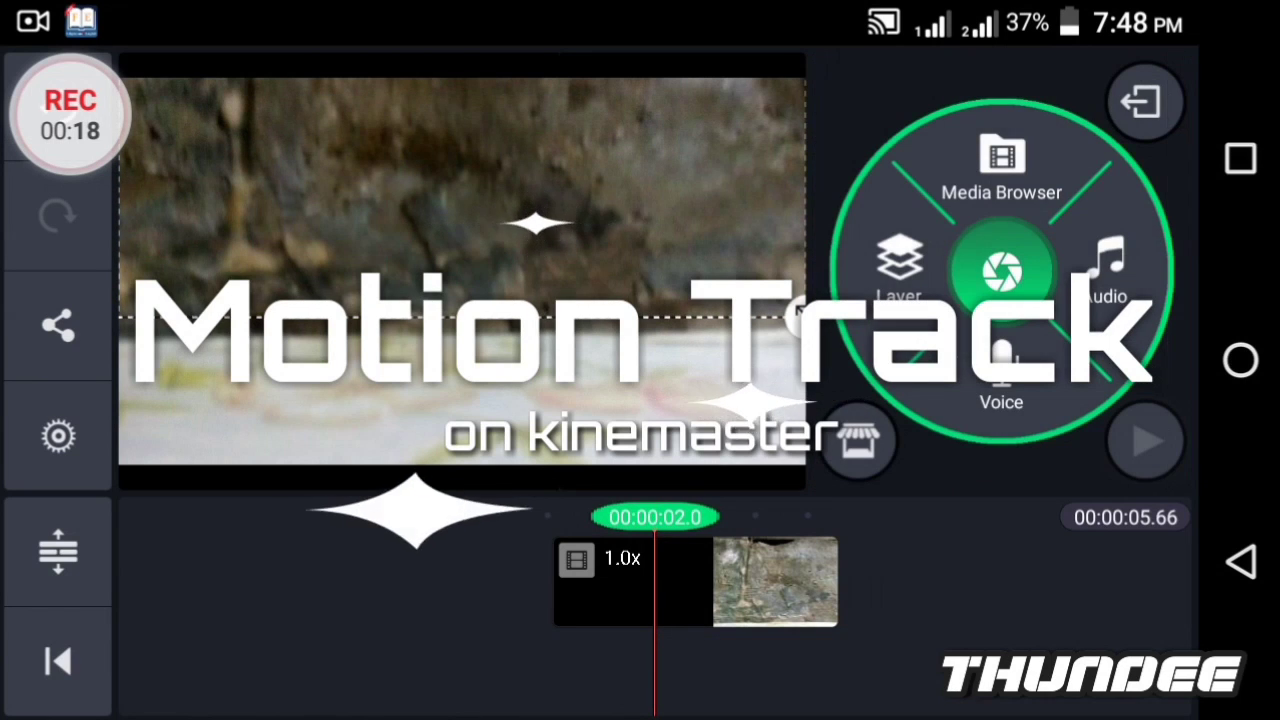
{"action": "scroll", "coordinate": [750, 580], "scroll_direction": "left", "scroll_amount": 5}
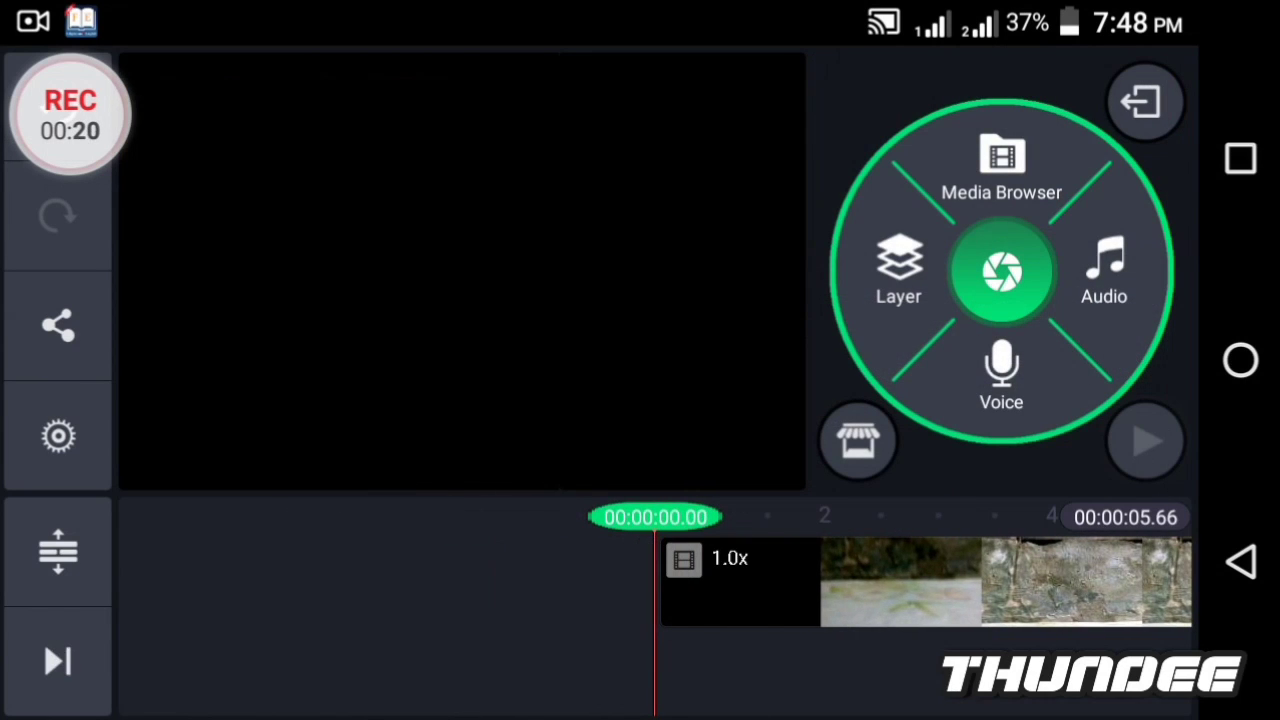
Scrub through the clip, trimmed to 5.26 seconds, and return the playhead to the start
{"action": "scroll", "coordinate": [750, 580], "scroll_direction": "right", "scroll_amount": 1}
{"action": "scroll", "coordinate": [750, 580], "scroll_direction": "right", "scroll_amount": 4}
{"action": "scroll", "coordinate": [650, 580], "scroll_direction": "right", "scroll_amount": 3}
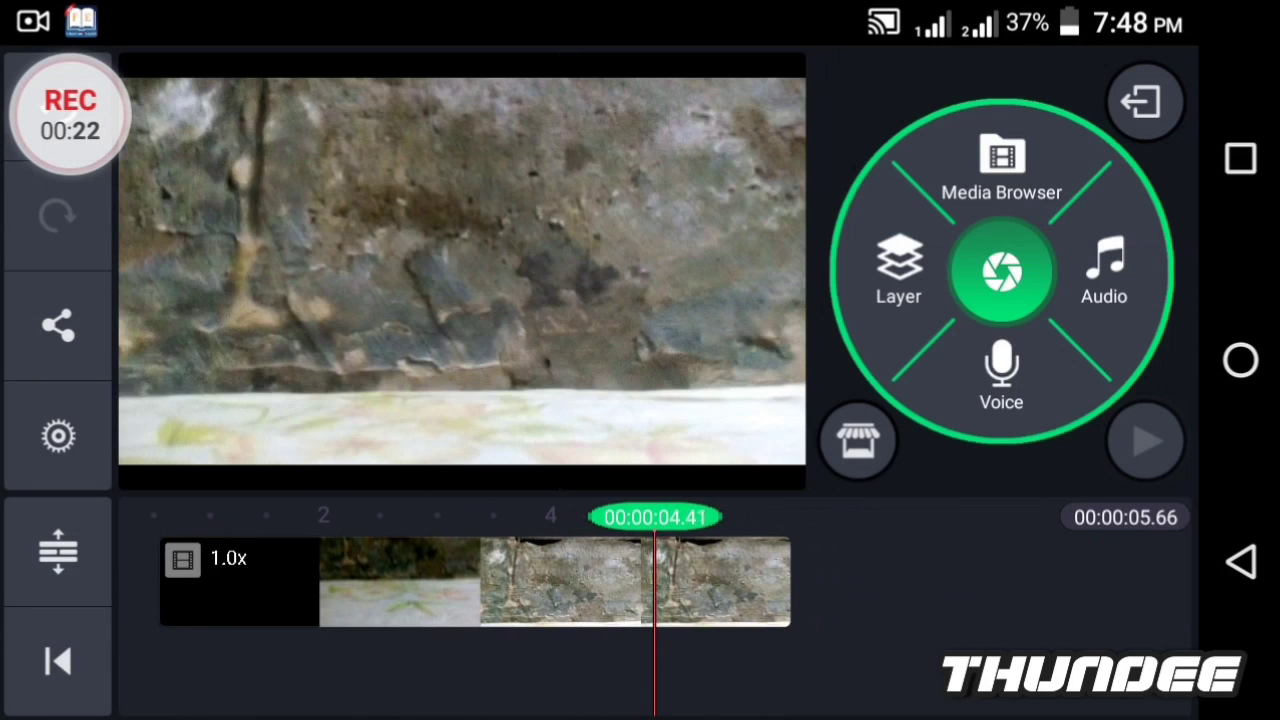
{"action": "scroll", "coordinate": [650, 580], "scroll_direction": "left", "scroll_amount": 1}
{"action": "scroll", "coordinate": [650, 580], "scroll_direction": "left", "scroll_amount": 2}
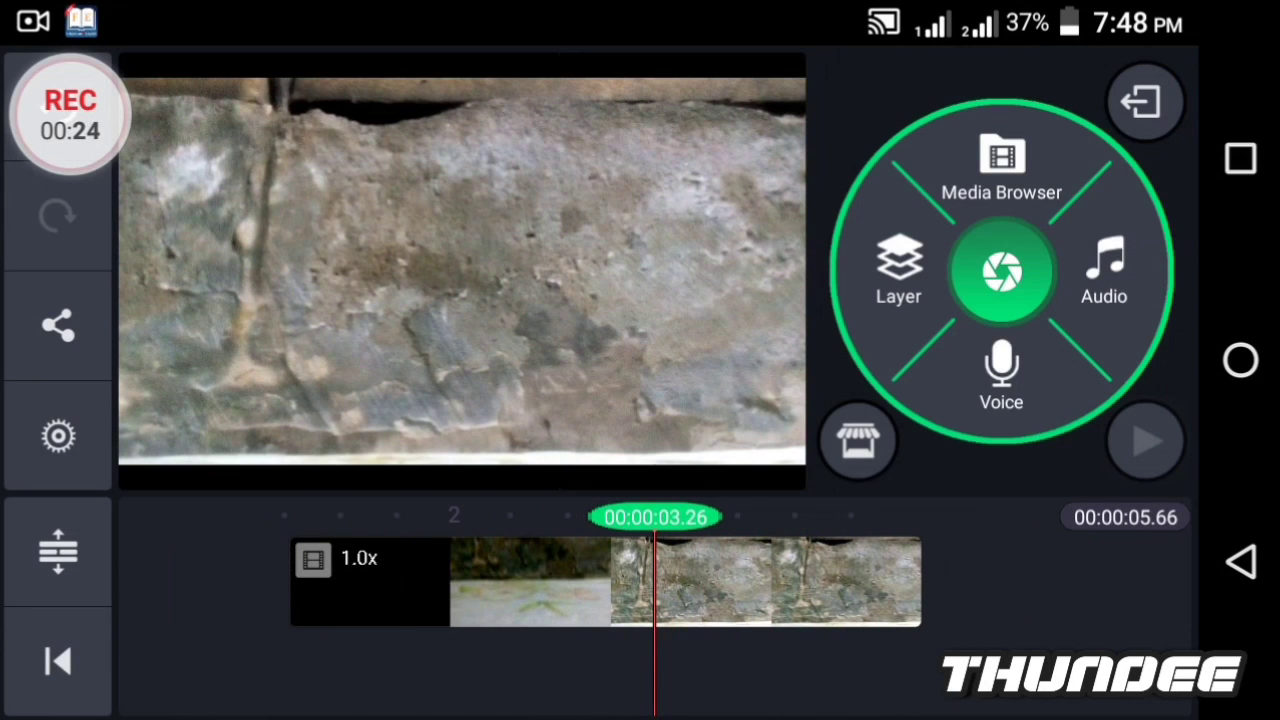
{"action": "scroll", "coordinate": [650, 580], "scroll_direction": "left", "scroll_amount": 2}
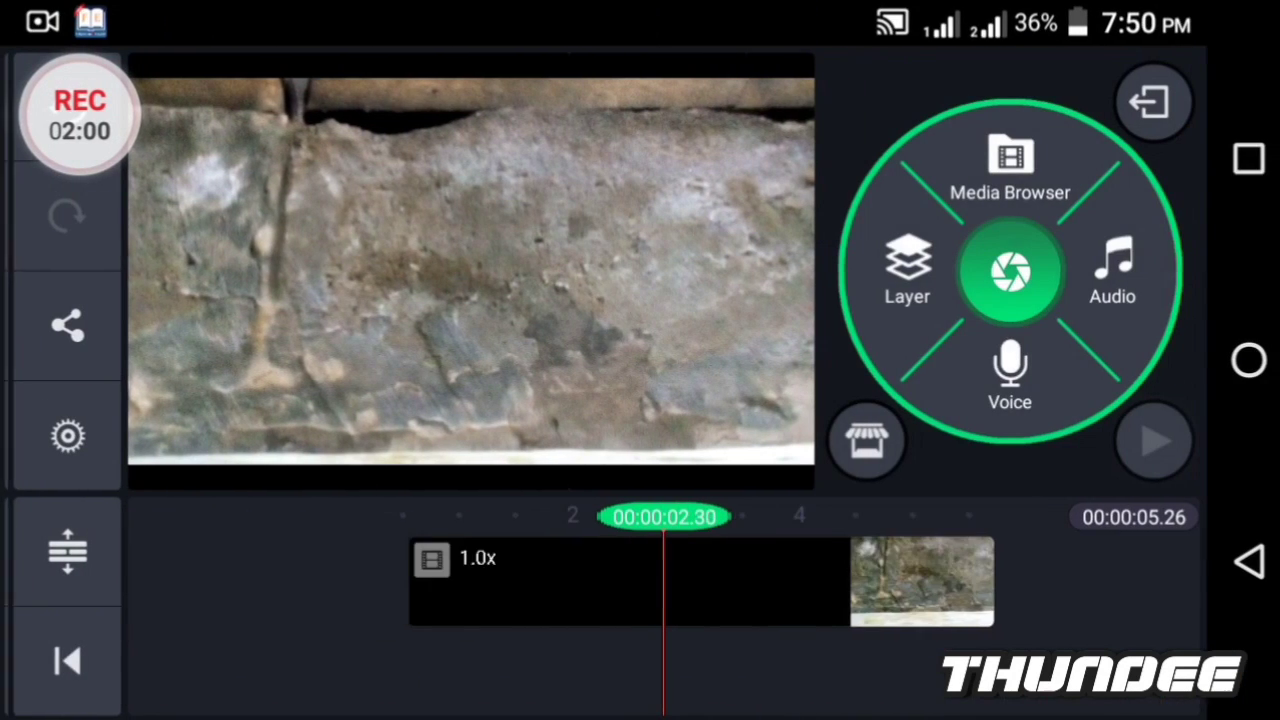
{"action": "scroll", "coordinate": [700, 580], "scroll_direction": "left", "scroll_amount": 5}
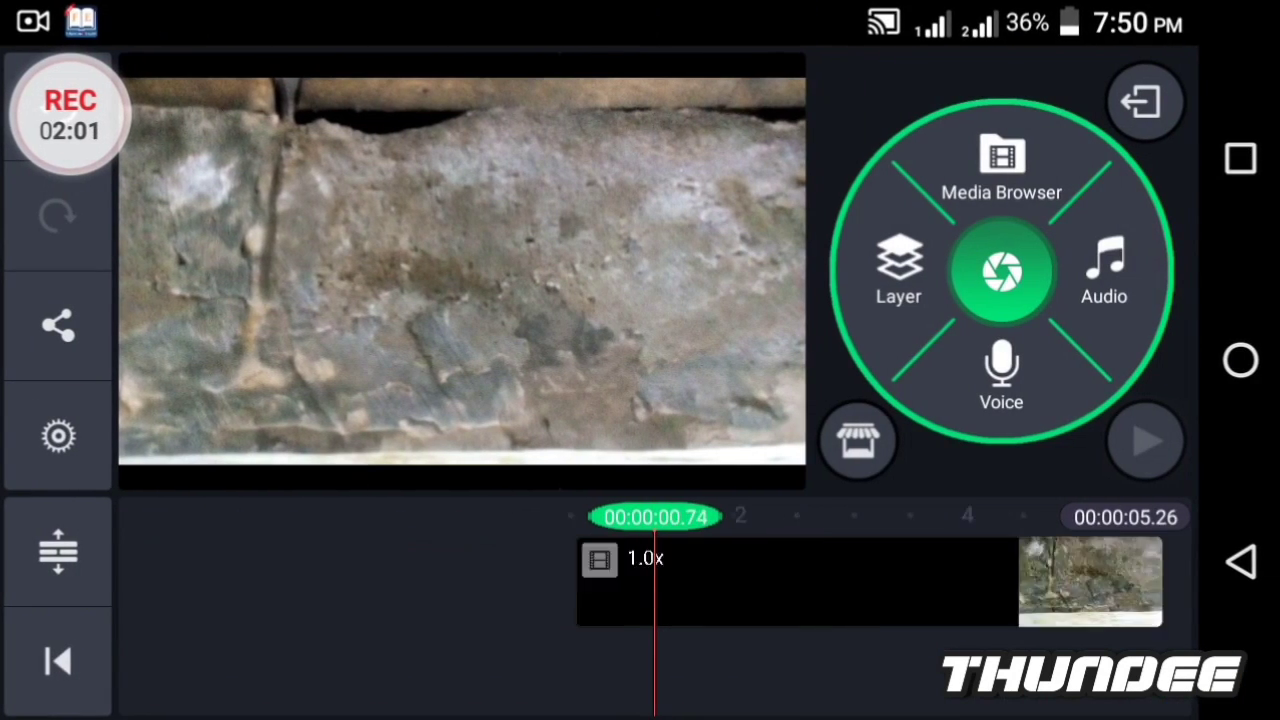
{"action": "scroll", "coordinate": [860, 580], "scroll_direction": "right", "scroll_amount": 3}
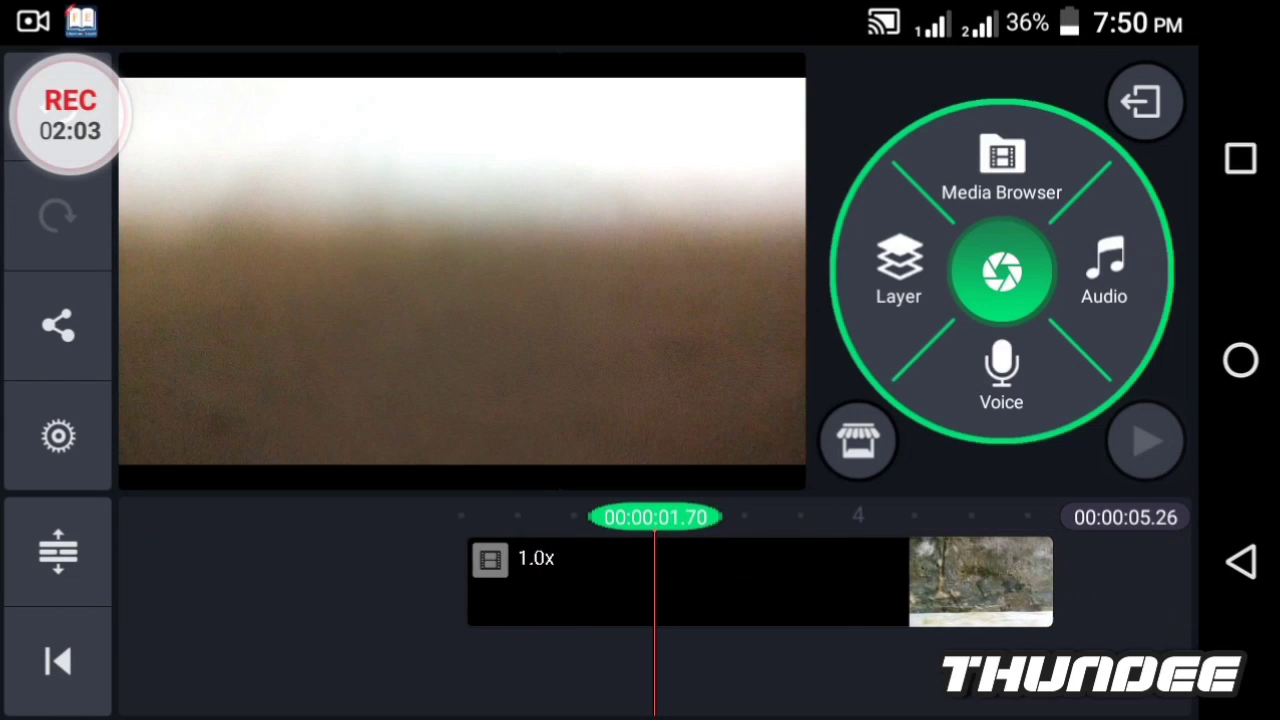
{"action": "scroll", "coordinate": [860, 580], "scroll_direction": "left", "scroll_amount": 1}
{"action": "scroll", "coordinate": [860, 580], "scroll_direction": "left", "scroll_amount": 1}
{"action": "left_click", "coordinate": [57, 660]}
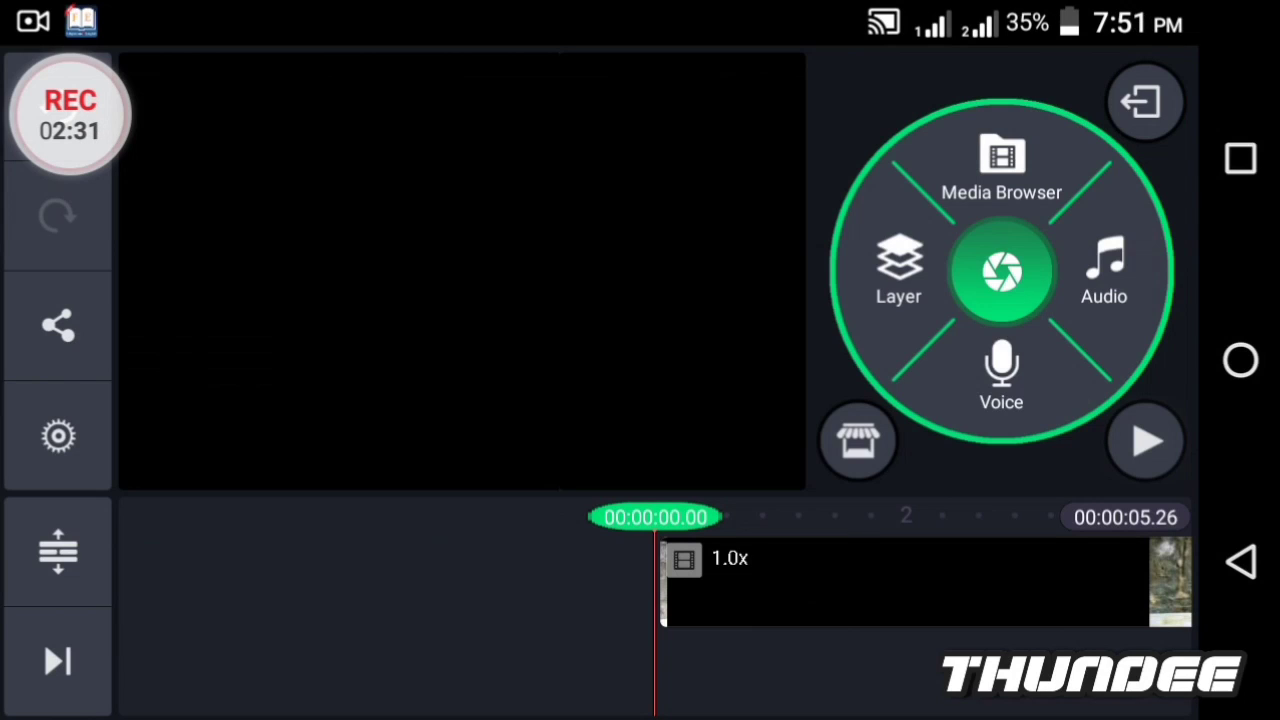
Preview the clip and stop playback at about 2.8 seconds
{"action": "left_click", "coordinate": [1146, 441]}
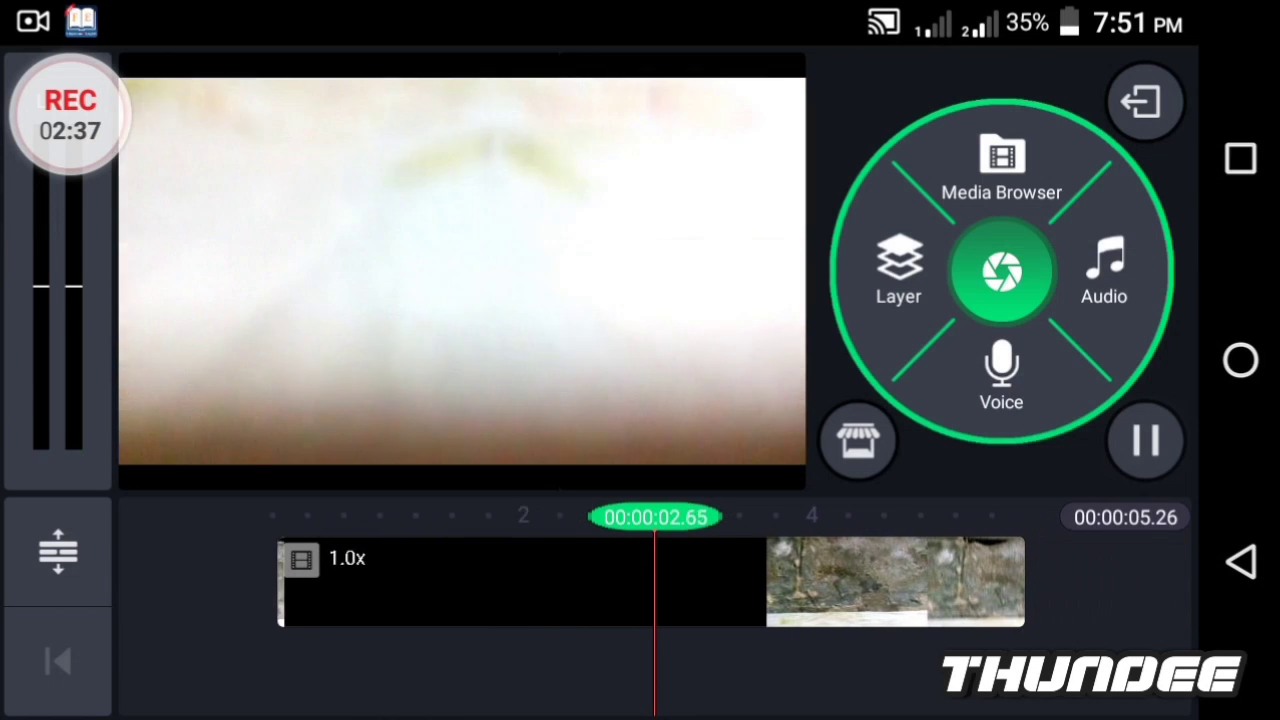
{"action": "left_click_drag", "start_coordinate": [600, 580], "coordinate": [656, 580]}
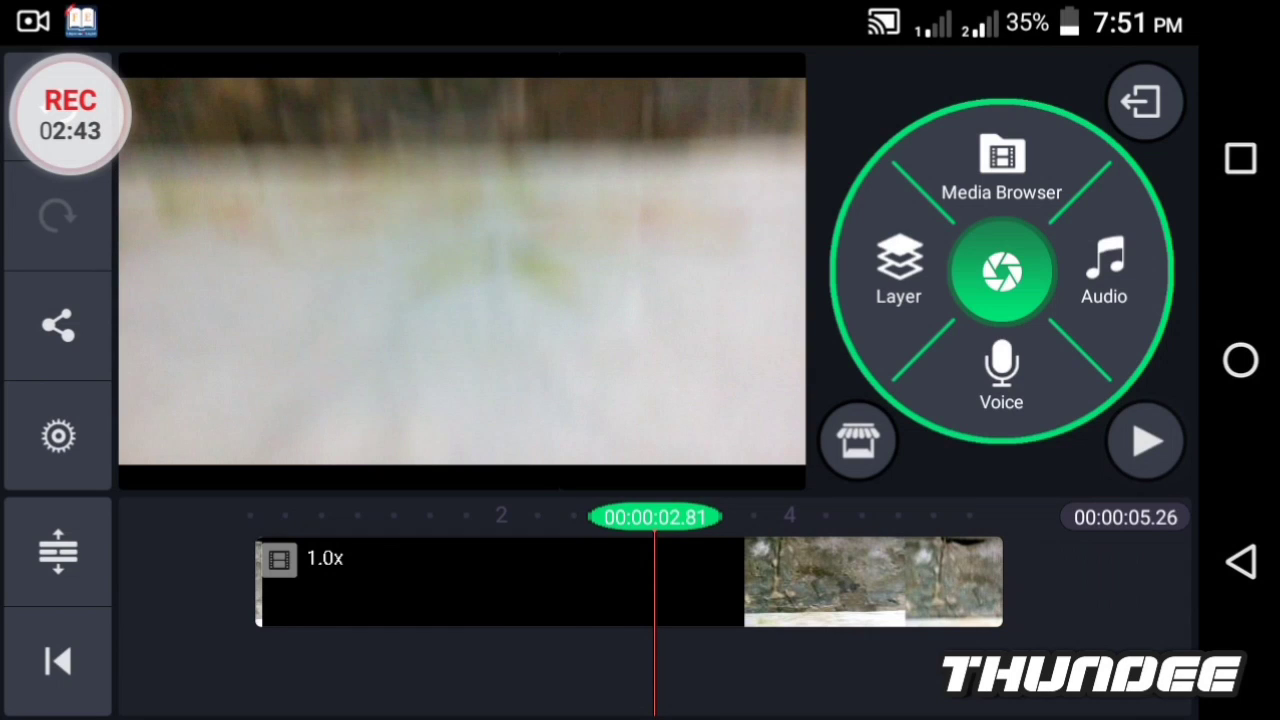
Add the NAME PNG from the pixelLab folder as a layer and enlarge it slightly
{"action": "left_click", "coordinate": [898, 270]}
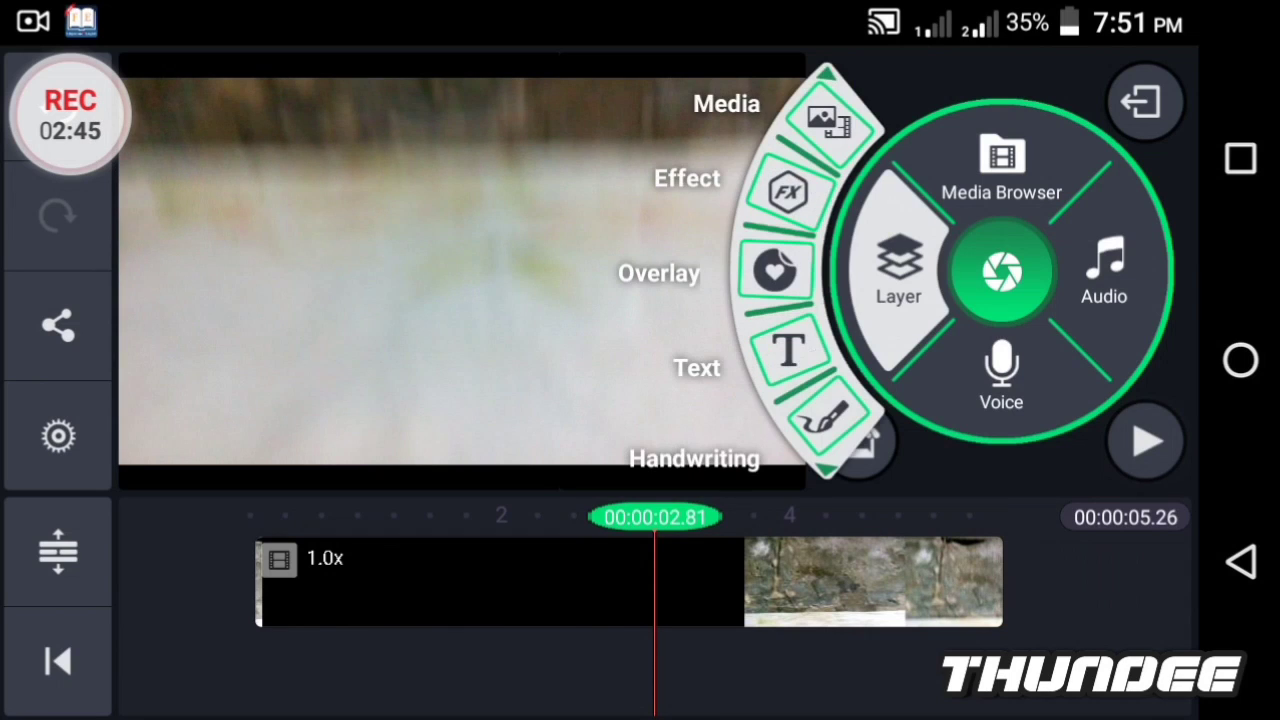
{"action": "left_click", "coordinate": [827, 120]}
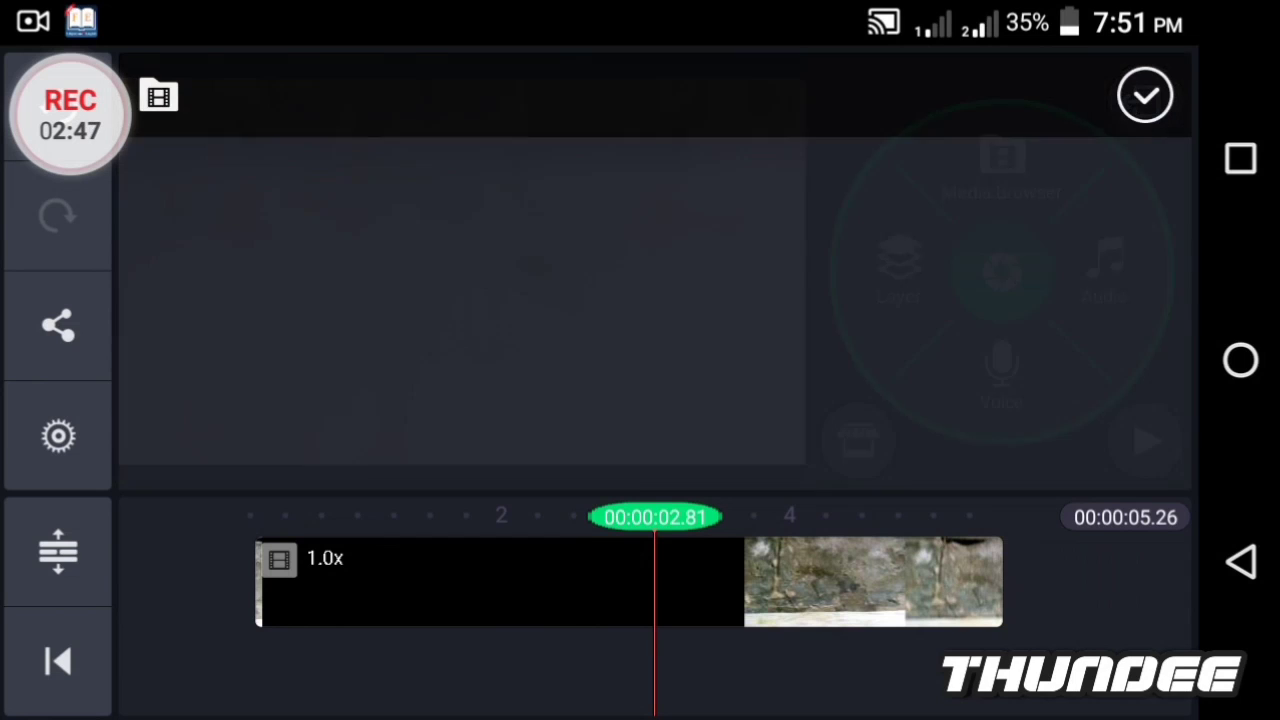
{"action": "left_click", "coordinate": [252, 378]}
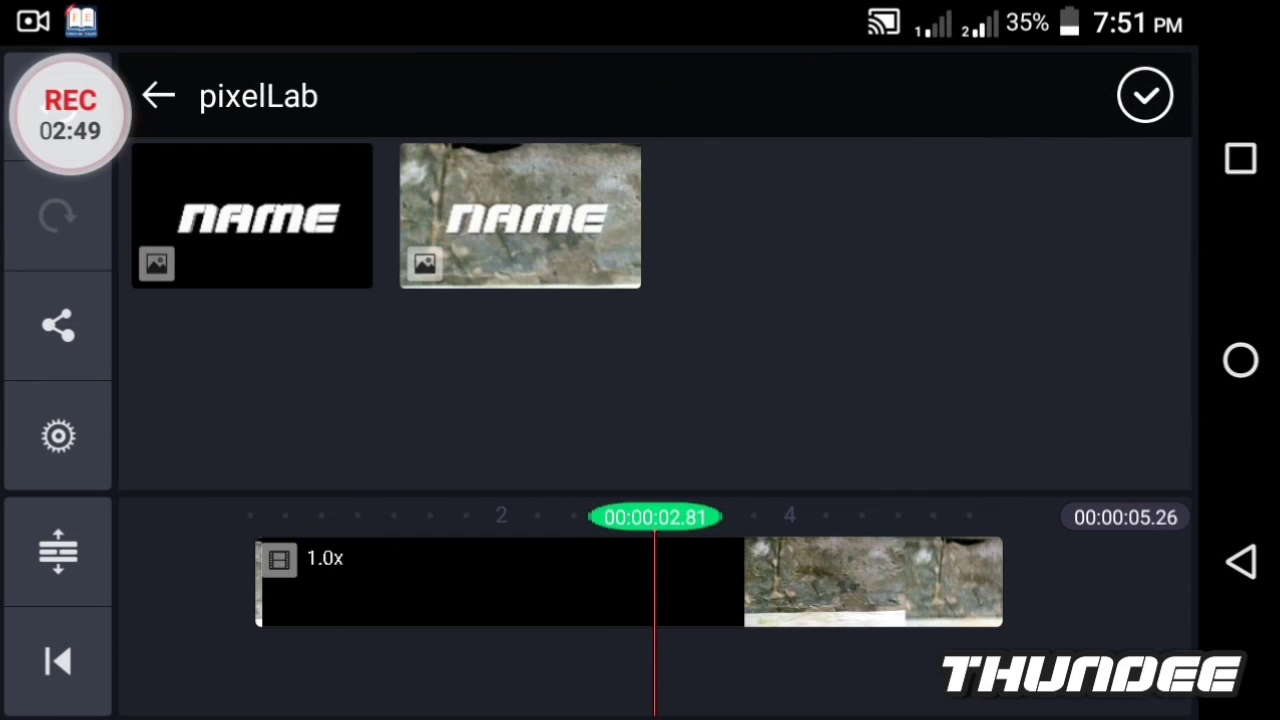
{"action": "left_click", "coordinate": [252, 215]}
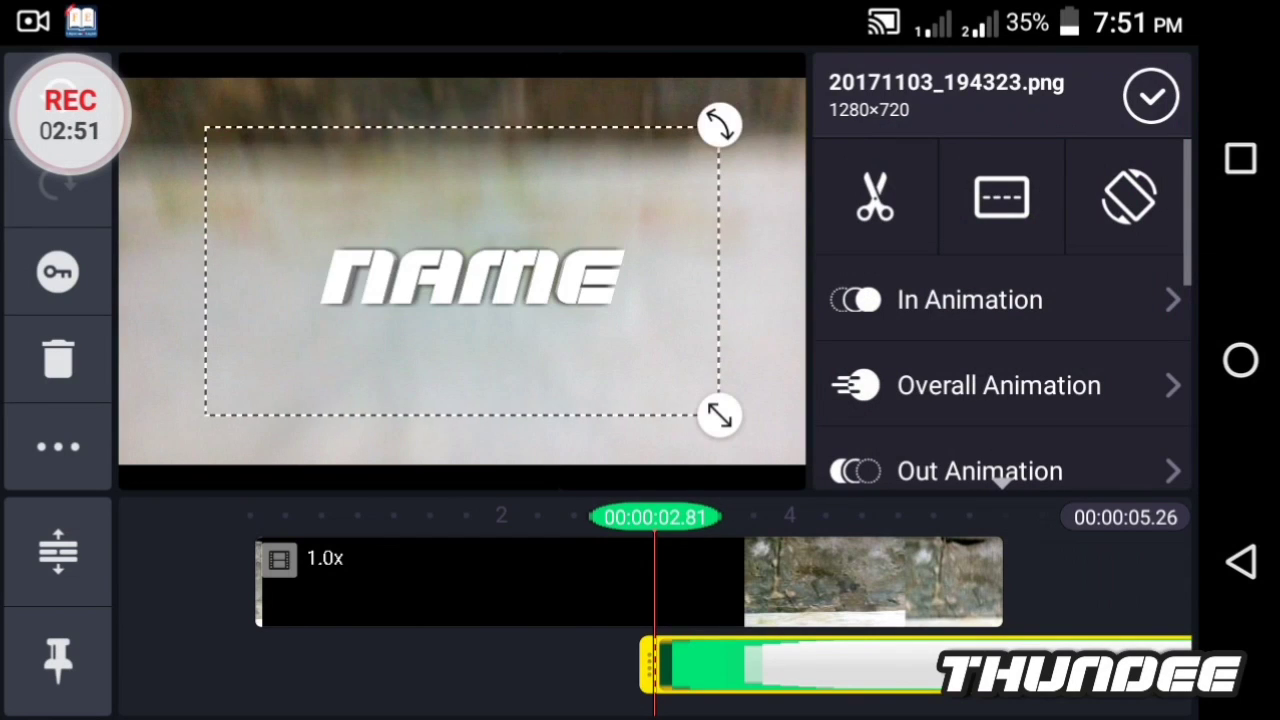
{"action": "left_click_drag", "start_coordinate": [720, 415], "coordinate": [728, 420]}
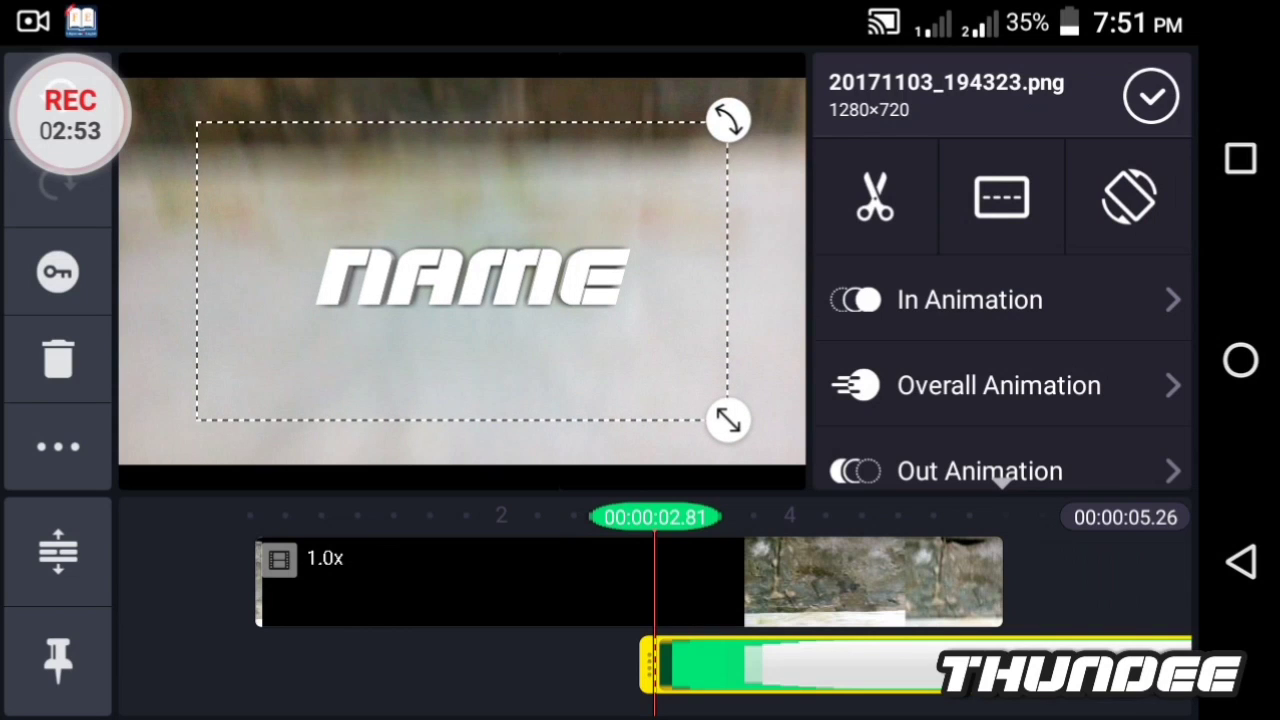
{"action": "mouse_move", "coordinate": [850, 580]}
{"action": "left_mouse_down"}
{"action": "mouse_move", "coordinate": [600, 580]}
{"action": "mouse_move", "coordinate": [750, 580]}
{"action": "left_mouse_up"}
Trim the NAME layer at the playhead and move the image near the frame top
{"action": "left_click", "coordinate": [875, 195]}
{"action": "left_click", "coordinate": [1000, 268]}
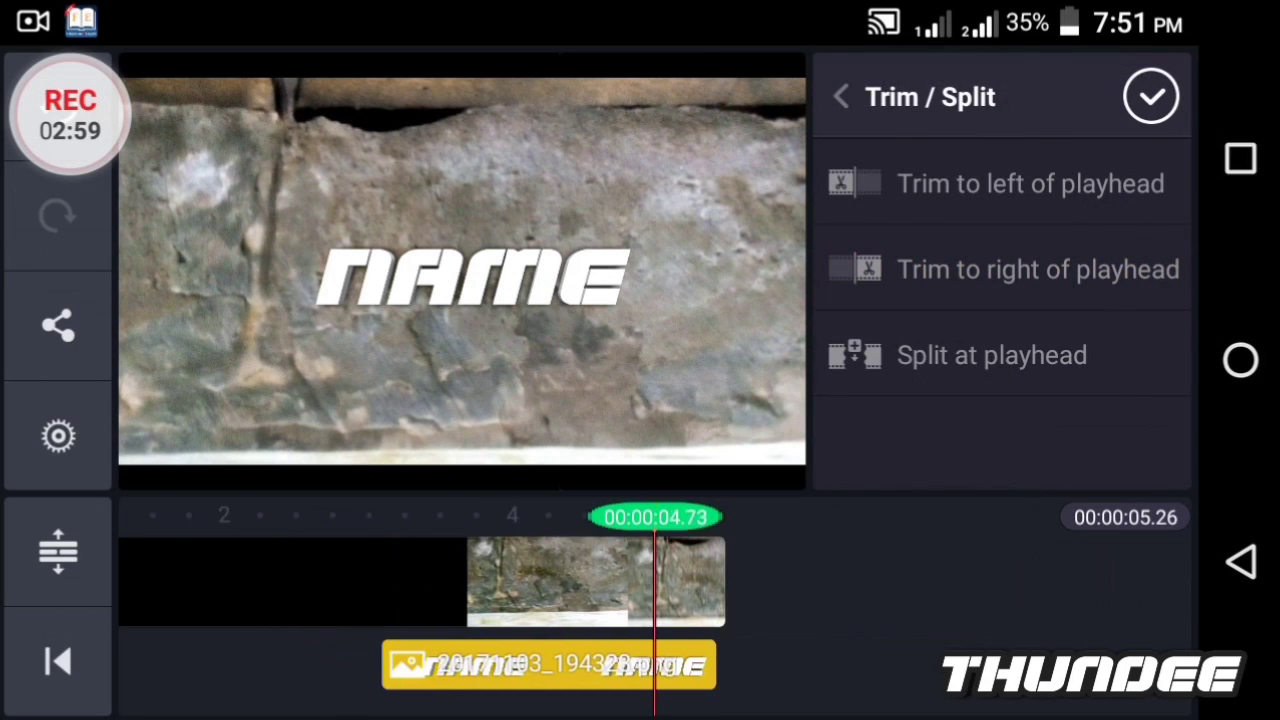
{"action": "left_click_drag", "start_coordinate": [500, 580], "coordinate": [570, 580]}
{"action": "left_click", "coordinate": [780, 665]}
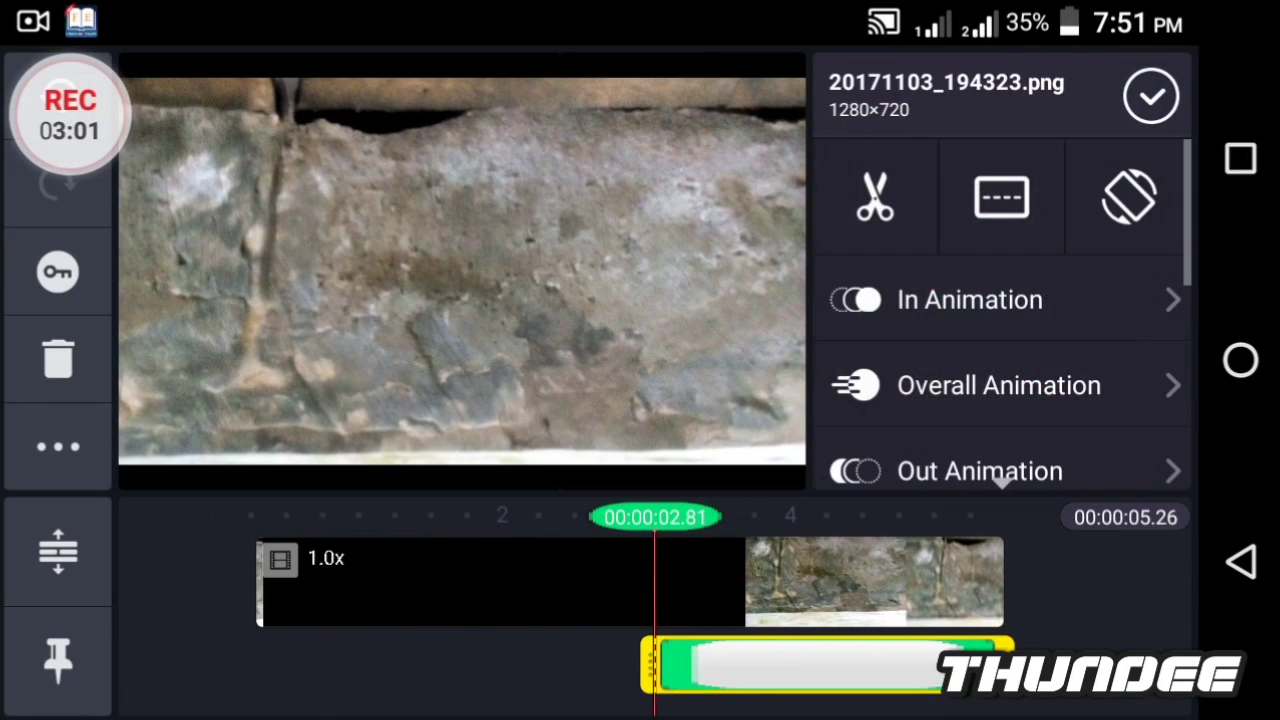
{"action": "left_click_drag", "start_coordinate": [460, 270], "coordinate": [489, 27]}
{"action": "left_click_drag", "start_coordinate": [485, 140], "coordinate": [480, 150]}
{"action": "left_click_drag", "start_coordinate": [800, 580], "coordinate": [500, 580]}
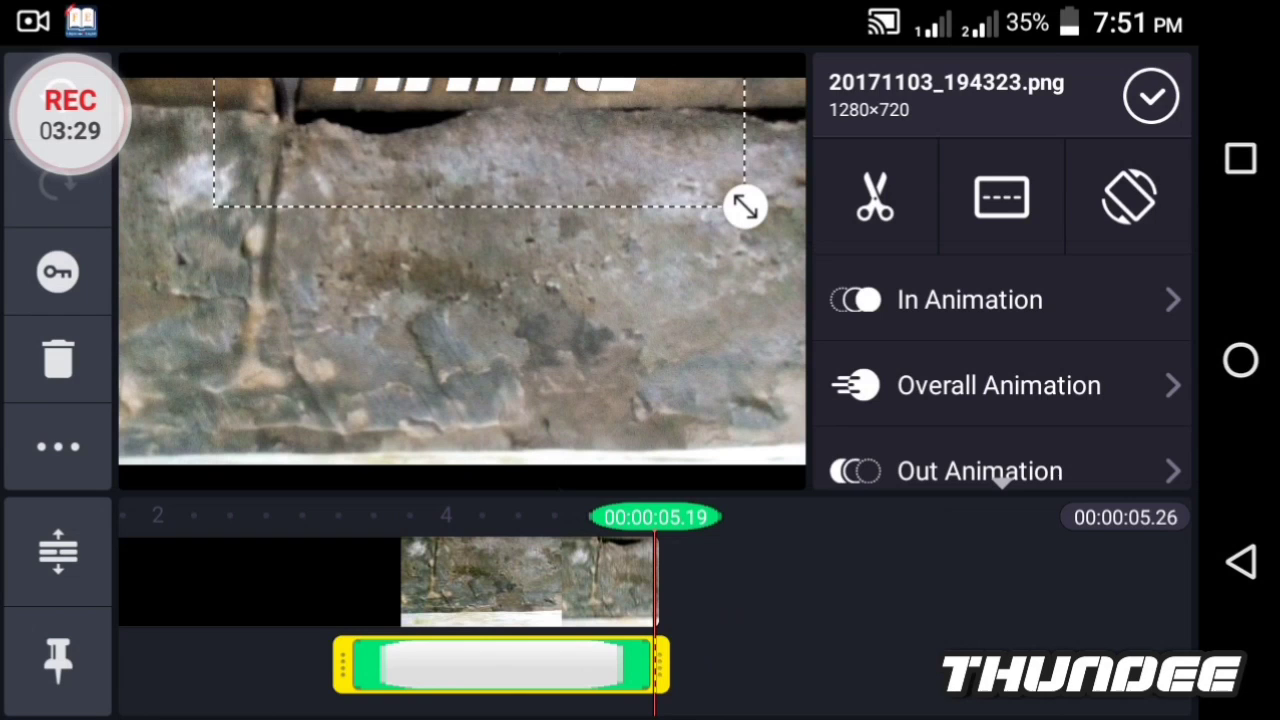
Add a keyframe that moves the NAME overlay to the centre of the stone wall
{"action": "left_click", "coordinate": [57, 272]}
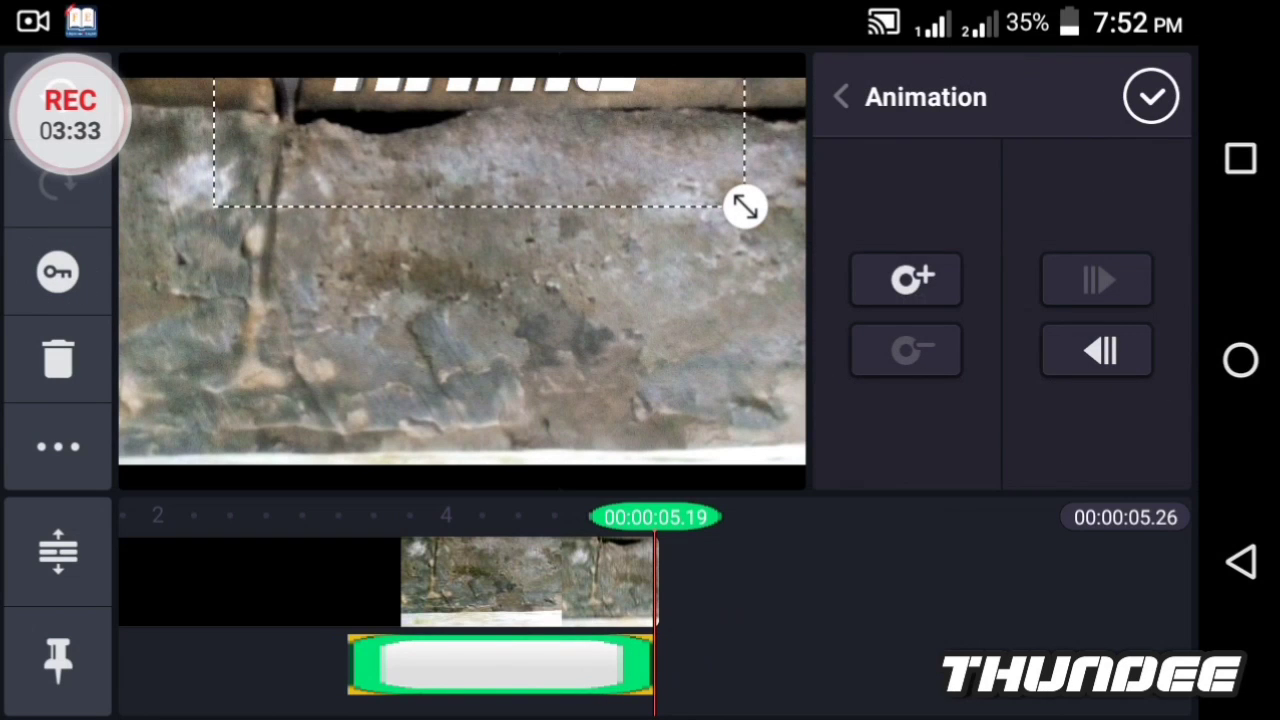
{"action": "left_click", "coordinate": [906, 279]}
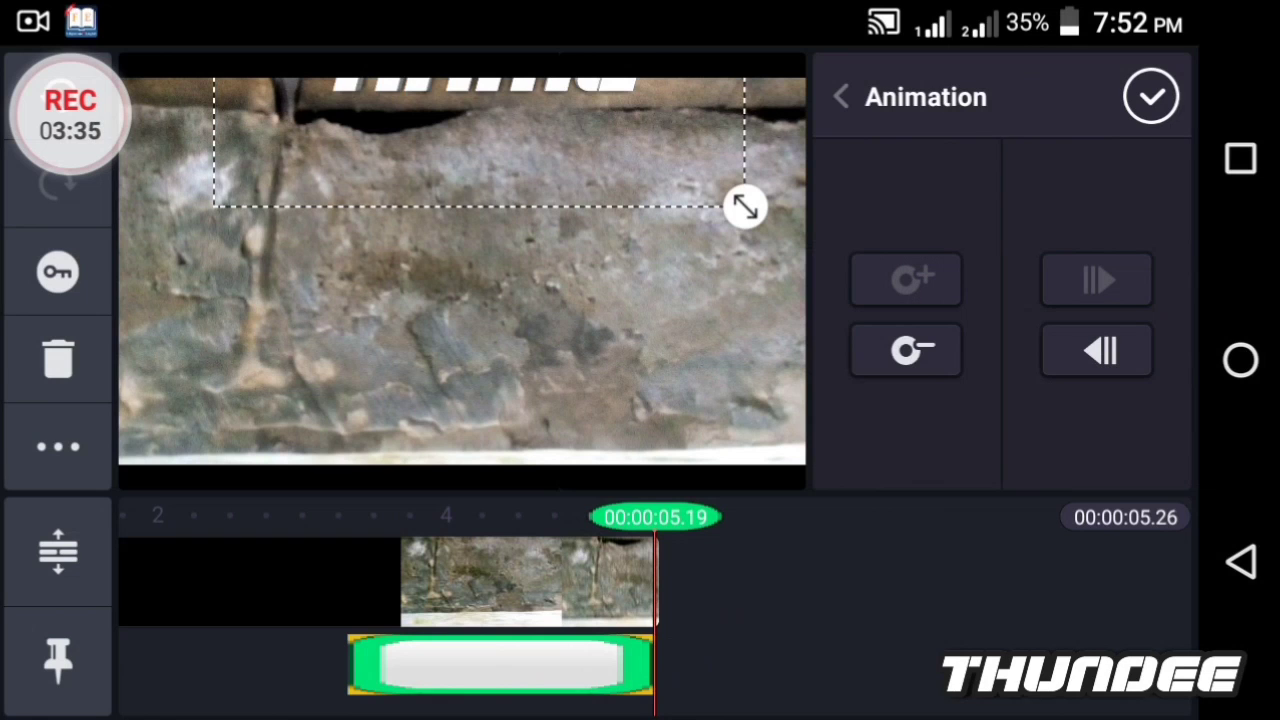
{"action": "mouse_move", "coordinate": [485, 85]}
{"action": "left_mouse_down"}
{"action": "mouse_move", "coordinate": [487, 280]}
{"action": "mouse_move", "coordinate": [470, 290]}
{"action": "left_mouse_up"}
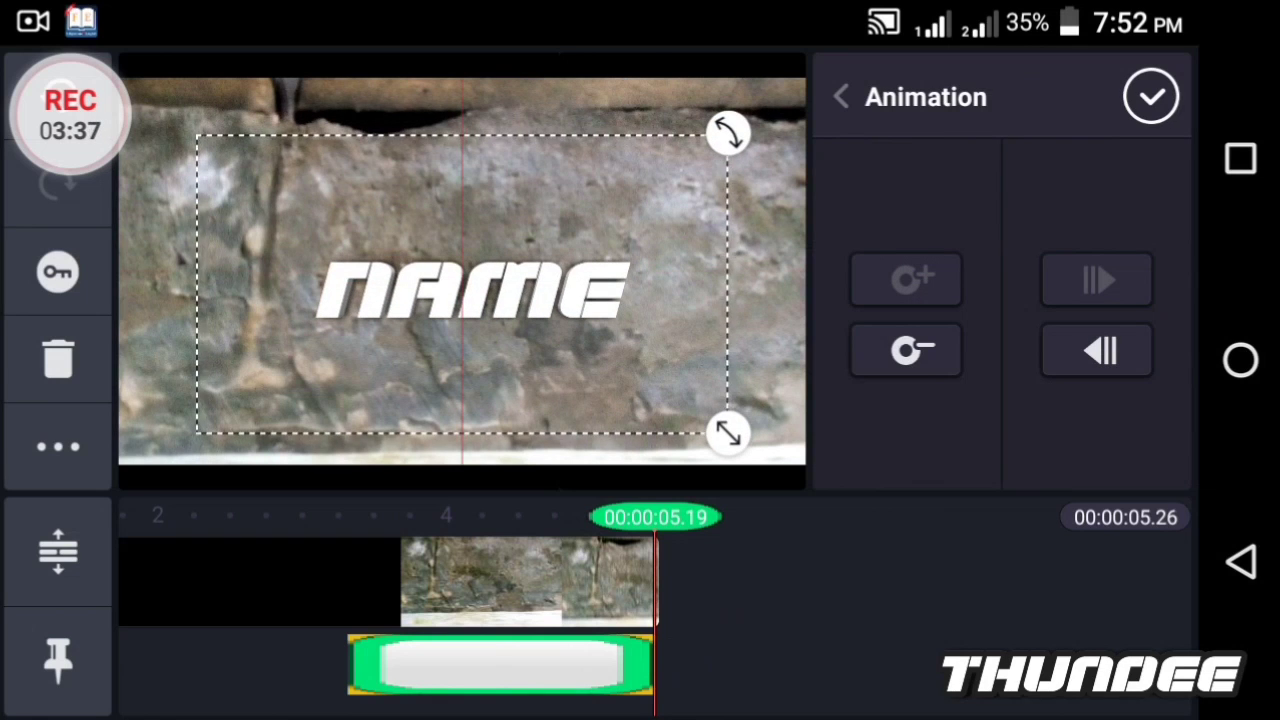
{"action": "left_click", "coordinate": [1151, 96]}
Rewind to about 2.7 seconds and play to check the overlay motion
{"action": "left_click_drag", "start_coordinate": [500, 580], "coordinate": [617, 580]}
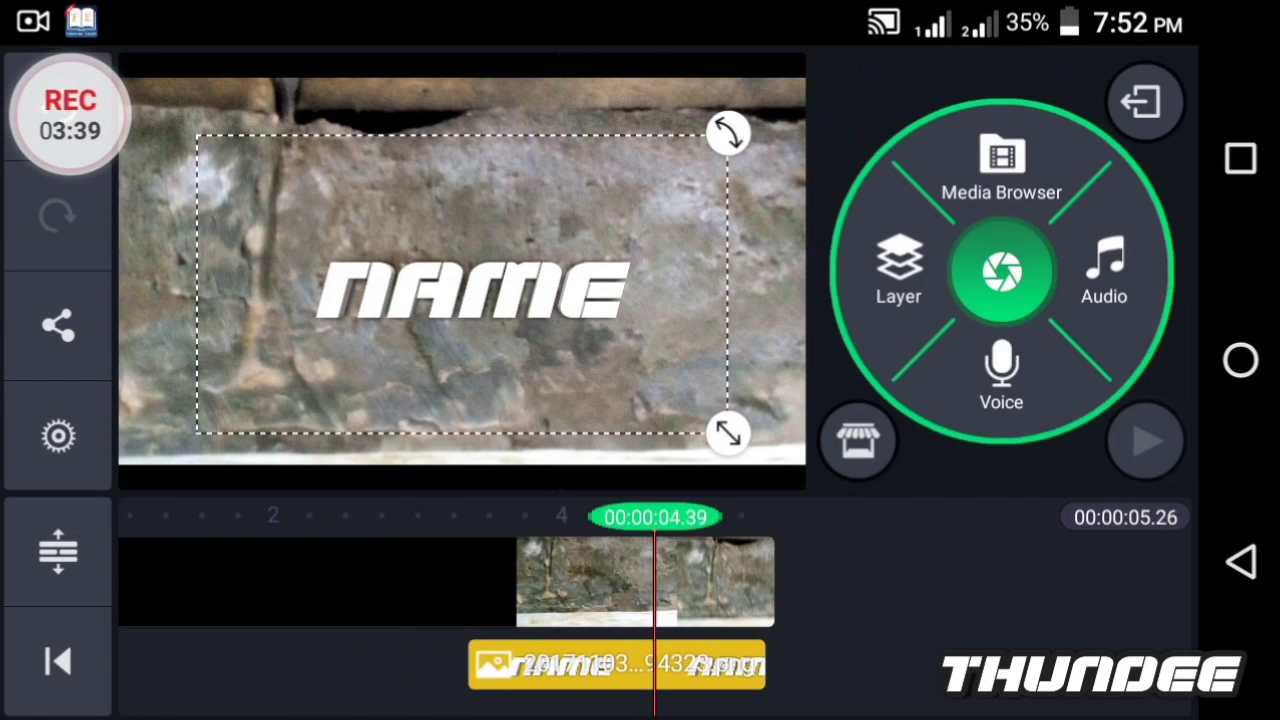
{"action": "left_click_drag", "start_coordinate": [450, 580], "coordinate": [699, 580]}
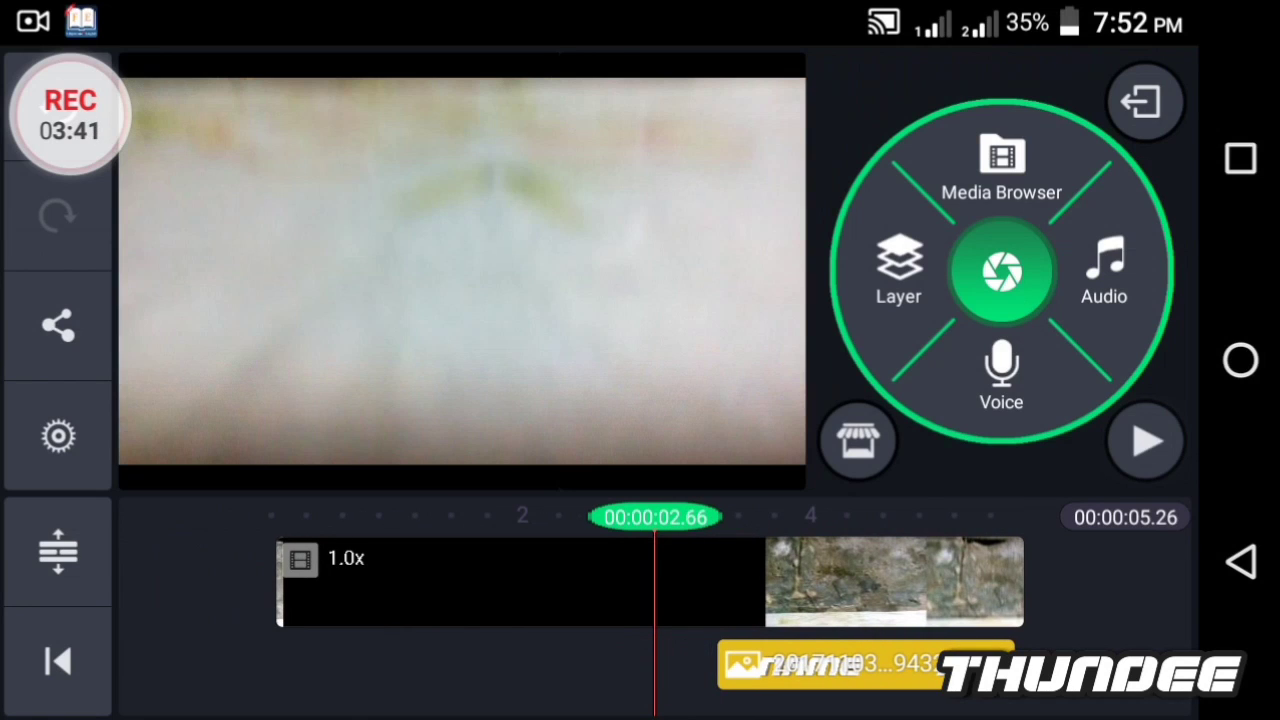
{"action": "left_click", "coordinate": [1146, 441]}
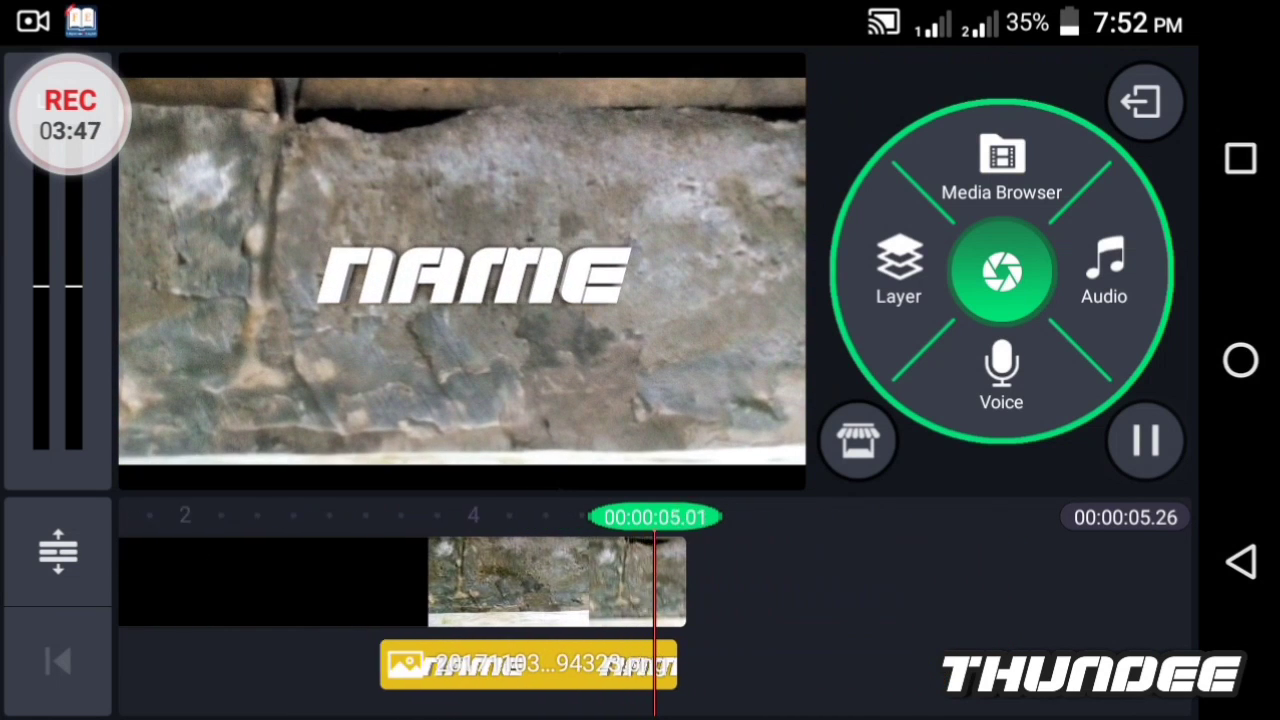
{"action": "left_click_drag", "start_coordinate": [450, 580], "coordinate": [654, 580]}
Set the playhead to about 3.27 seconds and preview the playback again
{"action": "left_click", "coordinate": [730, 665]}
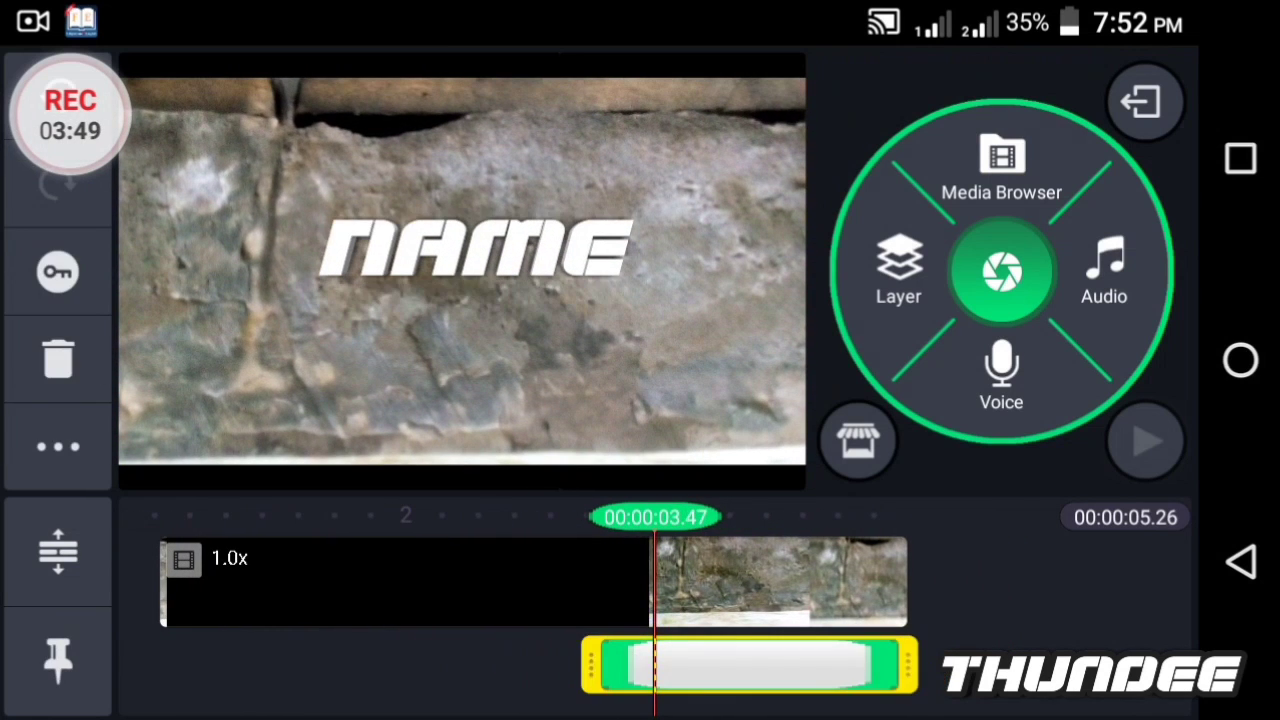
{"action": "mouse_move", "coordinate": [800, 580]}
{"action": "left_mouse_down"}
{"action": "mouse_move", "coordinate": [548, 580]}
{"action": "mouse_move", "coordinate": [642, 580]}
{"action": "left_mouse_up"}
{"action": "left_click", "coordinate": [300, 580]}
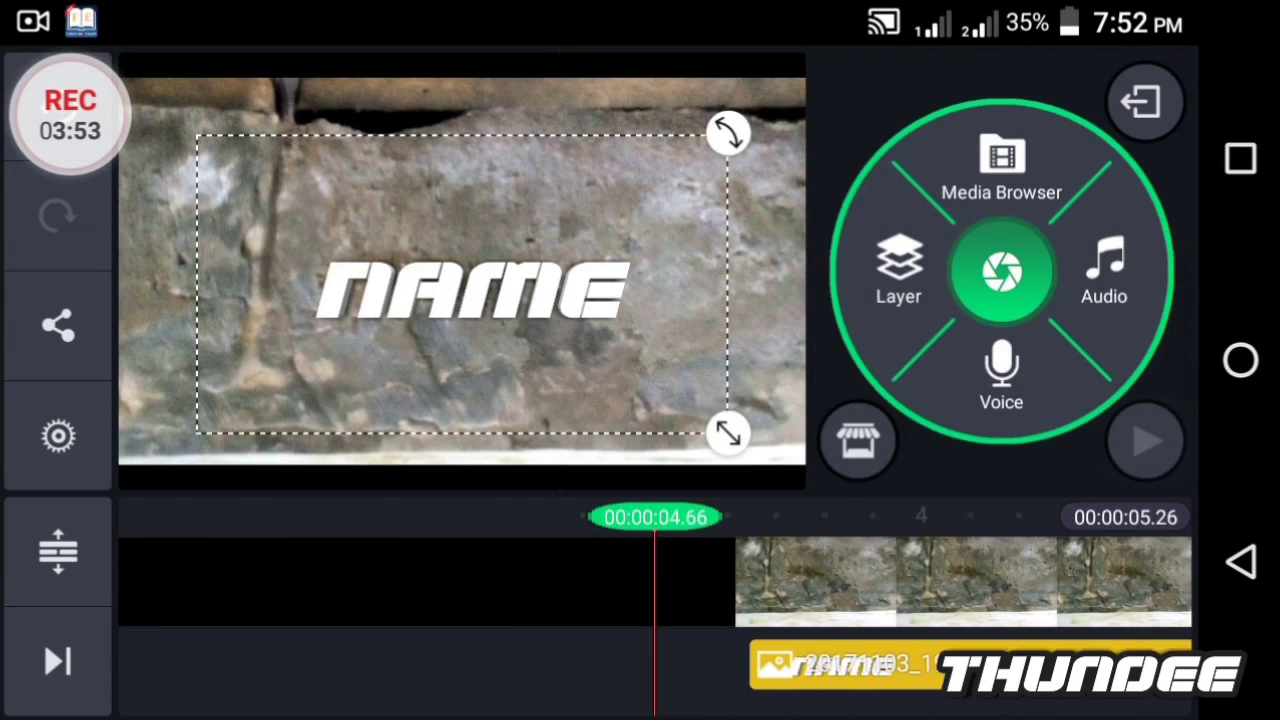
{"action": "left_click", "coordinate": [58, 660]}
{"action": "left_click_drag", "start_coordinate": [1000, 580], "coordinate": [300, 580]}
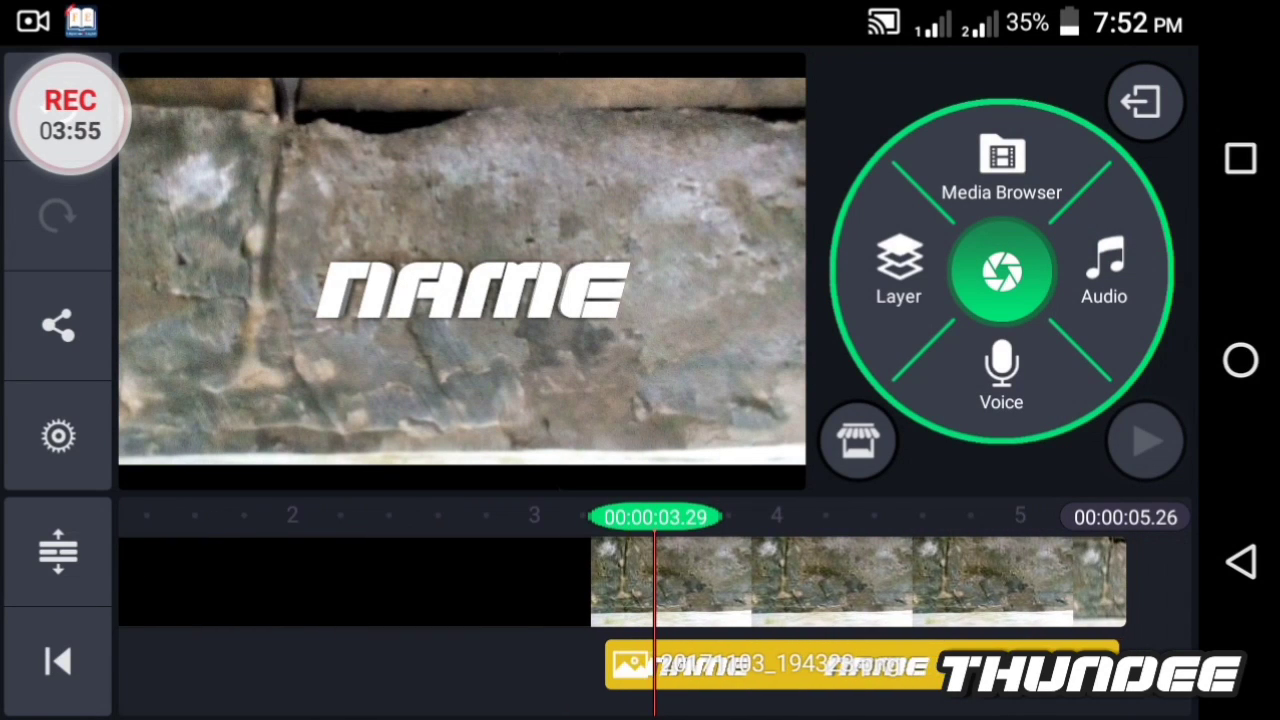
{"action": "mouse_move", "coordinate": [650, 580]}
{"action": "left_mouse_down"}
{"action": "mouse_move", "coordinate": [582, 580]}
{"action": "mouse_move", "coordinate": [654, 580]}
{"action": "left_mouse_up"}
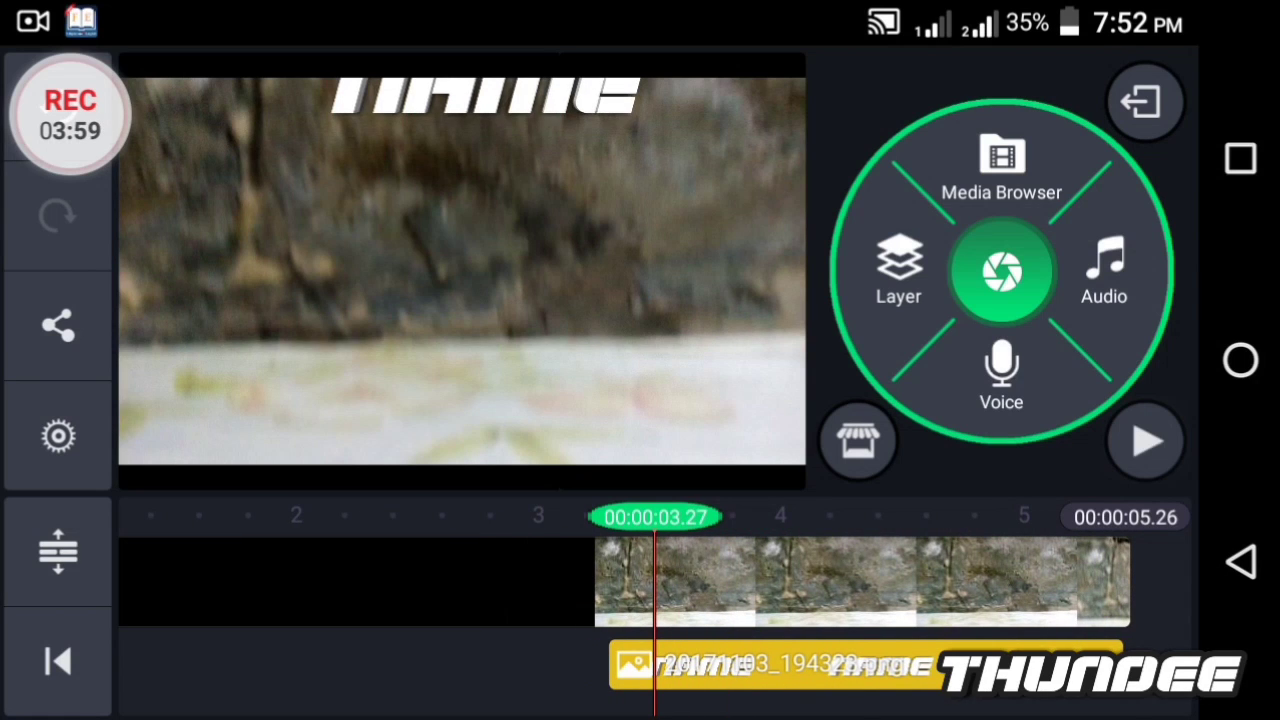
{"action": "left_click", "coordinate": [1146, 440]}
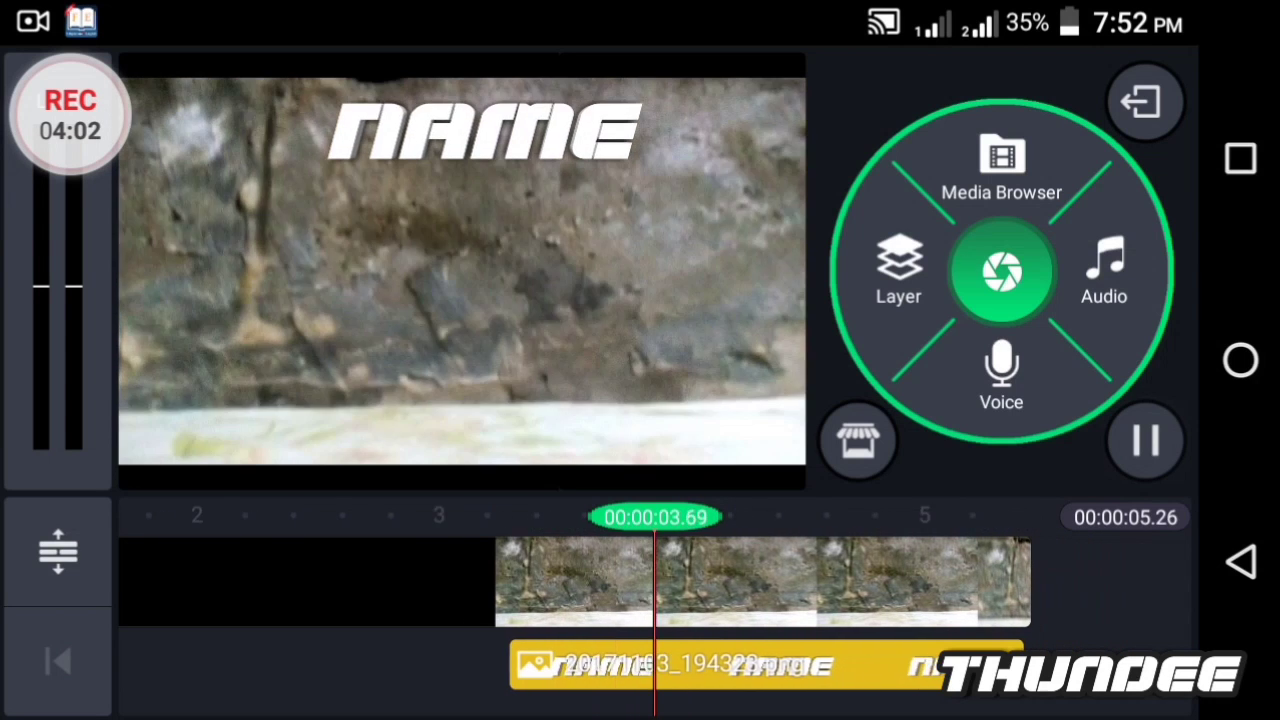
Add a keyframe at 4.22 seconds with the NAME overlay moved lower on the wall
{"action": "left_click", "coordinate": [1146, 440]}
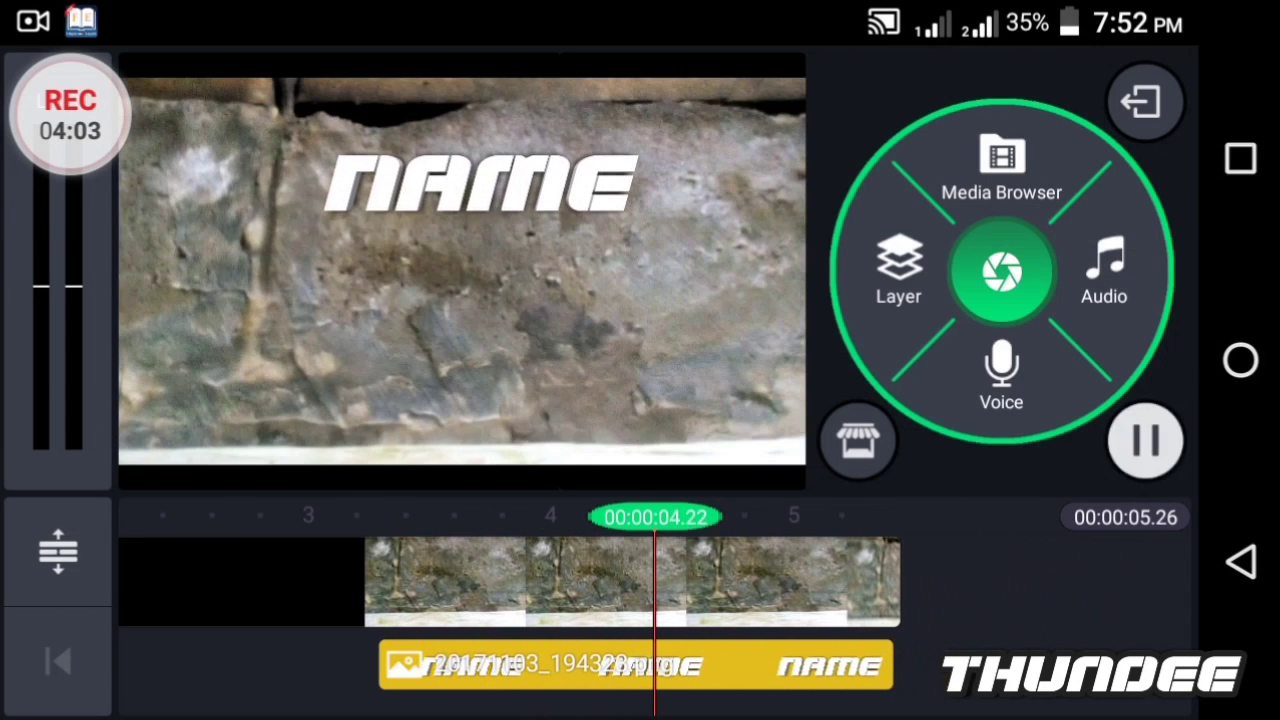
{"action": "left_click", "coordinate": [636, 666]}
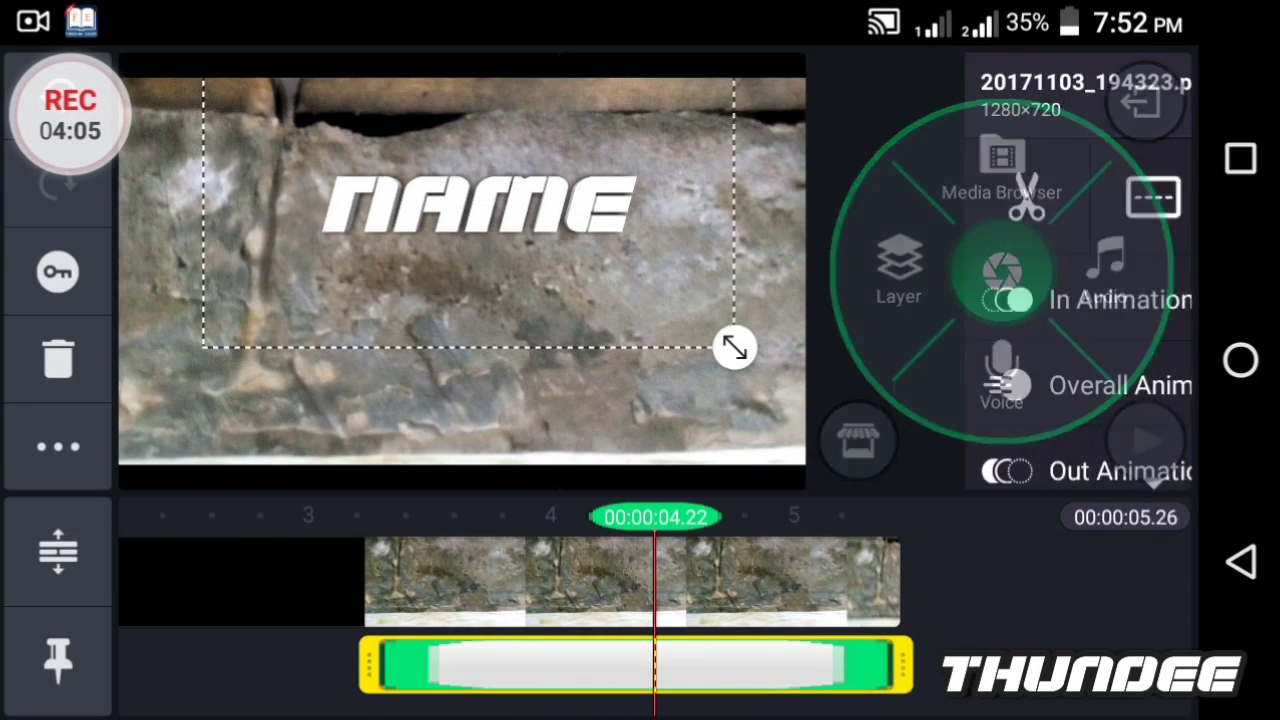
{"action": "left_click", "coordinate": [57, 271]}
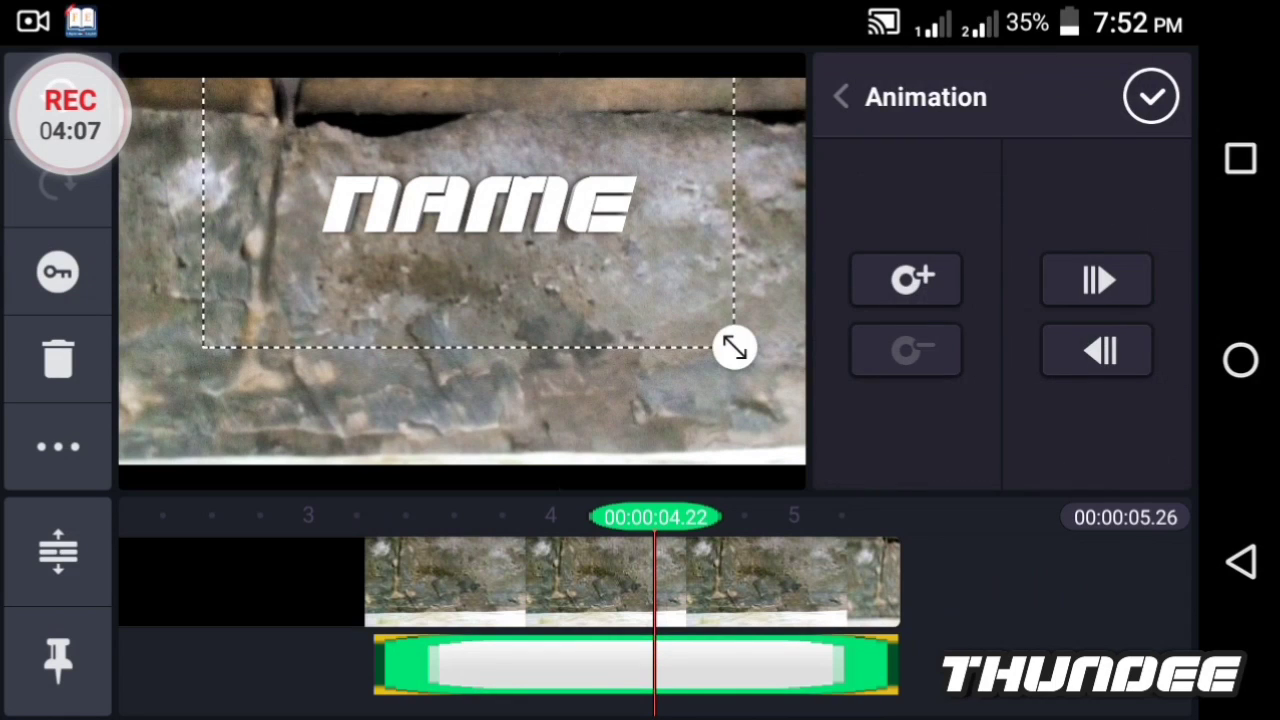
{"action": "left_click", "coordinate": [906, 279]}
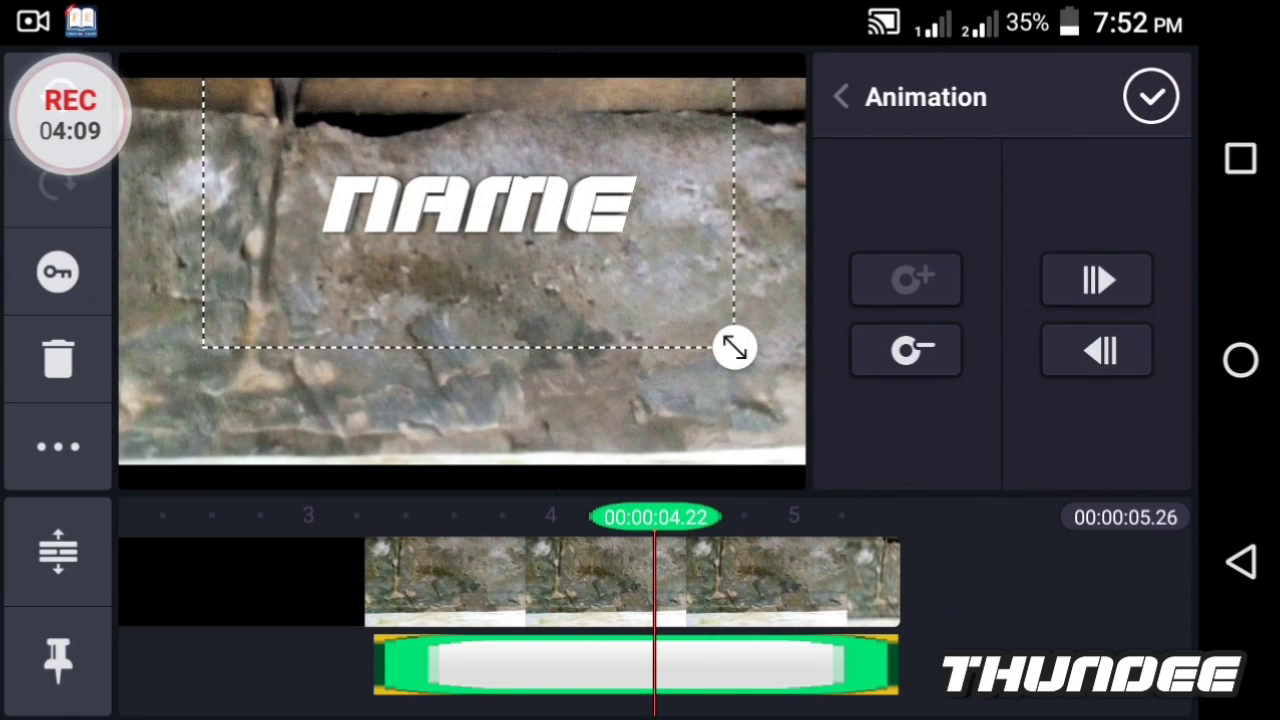
{"action": "left_click_drag", "start_coordinate": [478, 205], "coordinate": [478, 290]}
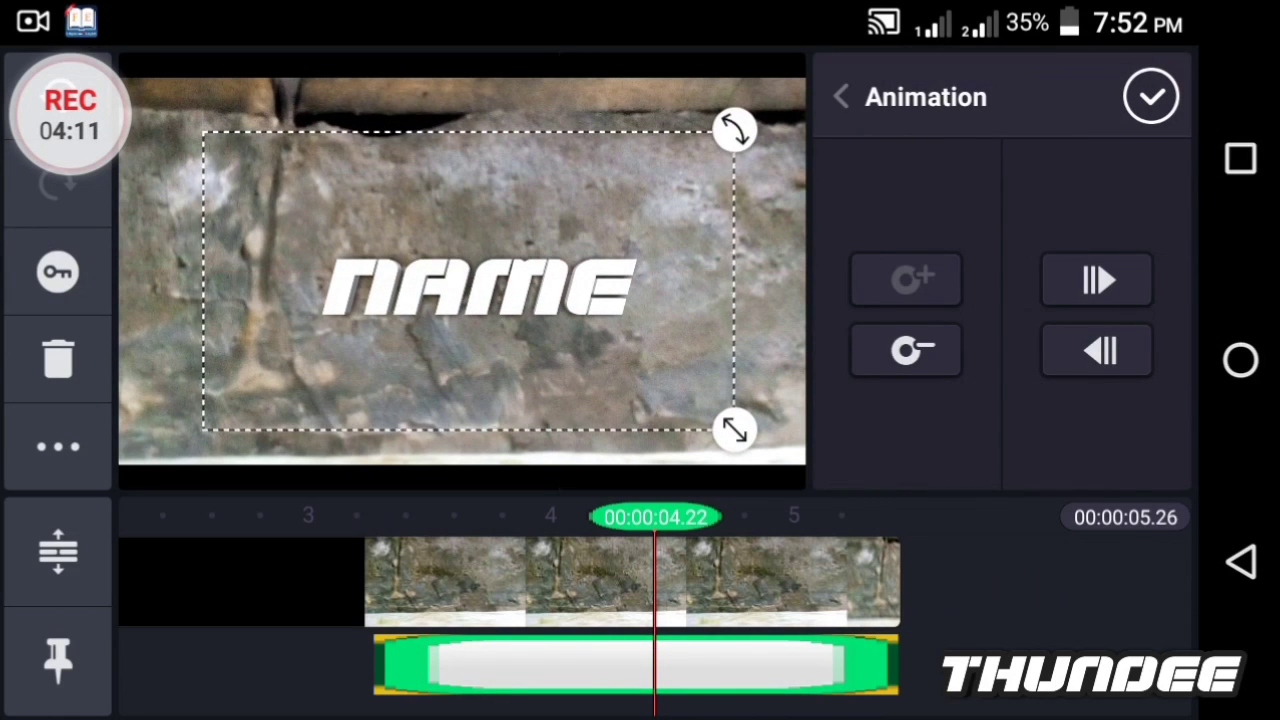
Delete the NAME layer's keyframe at 5.22 seconds
{"action": "left_click_drag", "start_coordinate": [780, 580], "coordinate": [535, 580]}
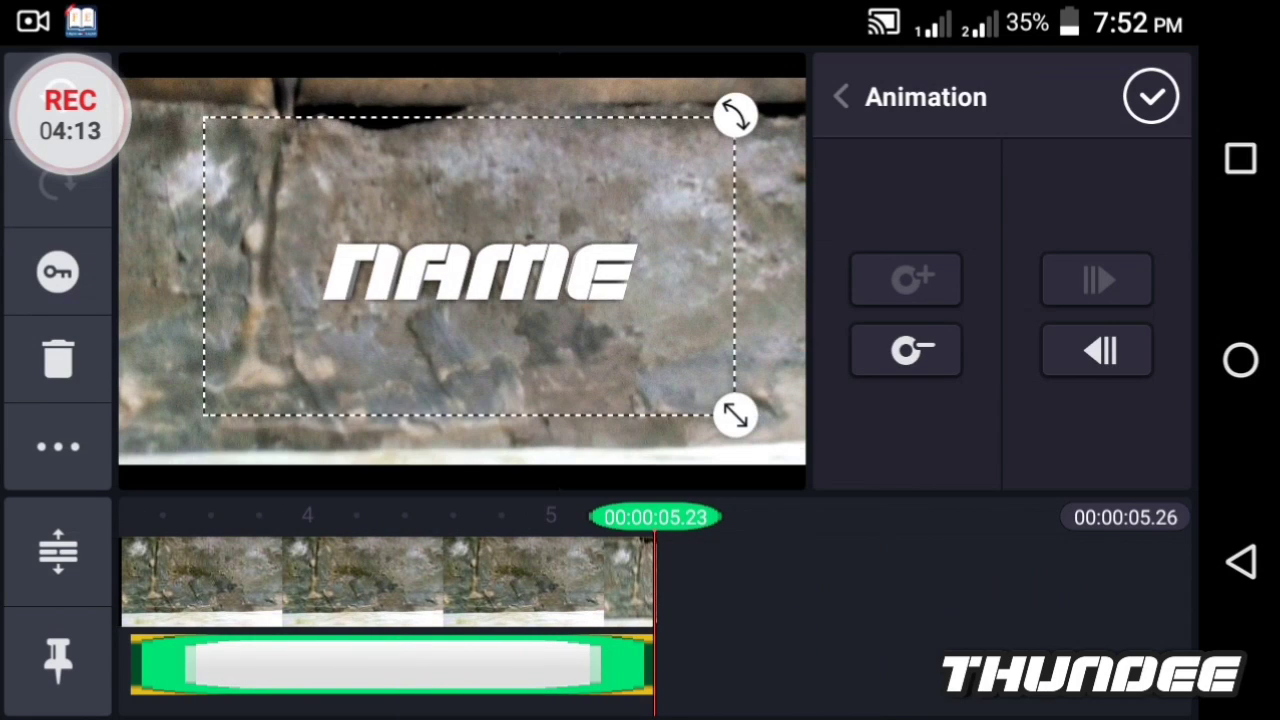
{"action": "left_click_drag", "start_coordinate": [400, 580], "coordinate": [600, 580]}
{"action": "left_click", "coordinate": [1097, 280]}
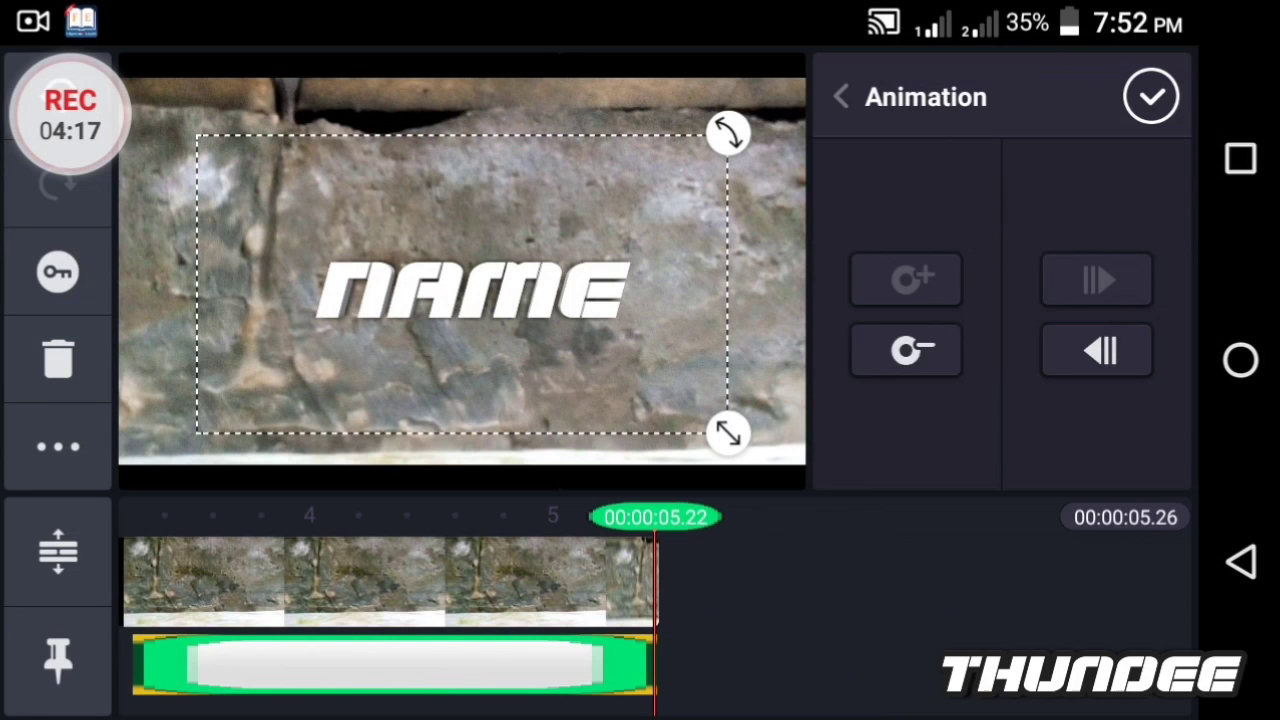
{"action": "left_click", "coordinate": [906, 350]}
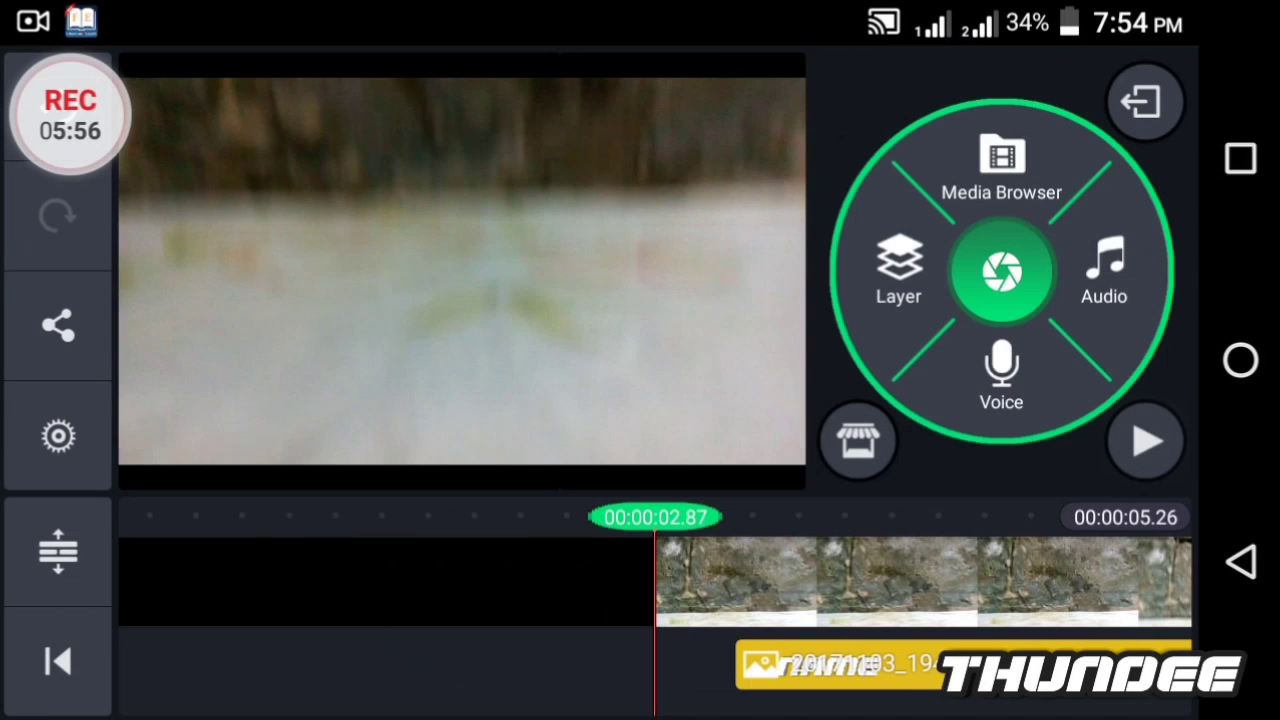
Play the project to review the overlay tracking, then pause
{"action": "left_click", "coordinate": [1145, 441]}
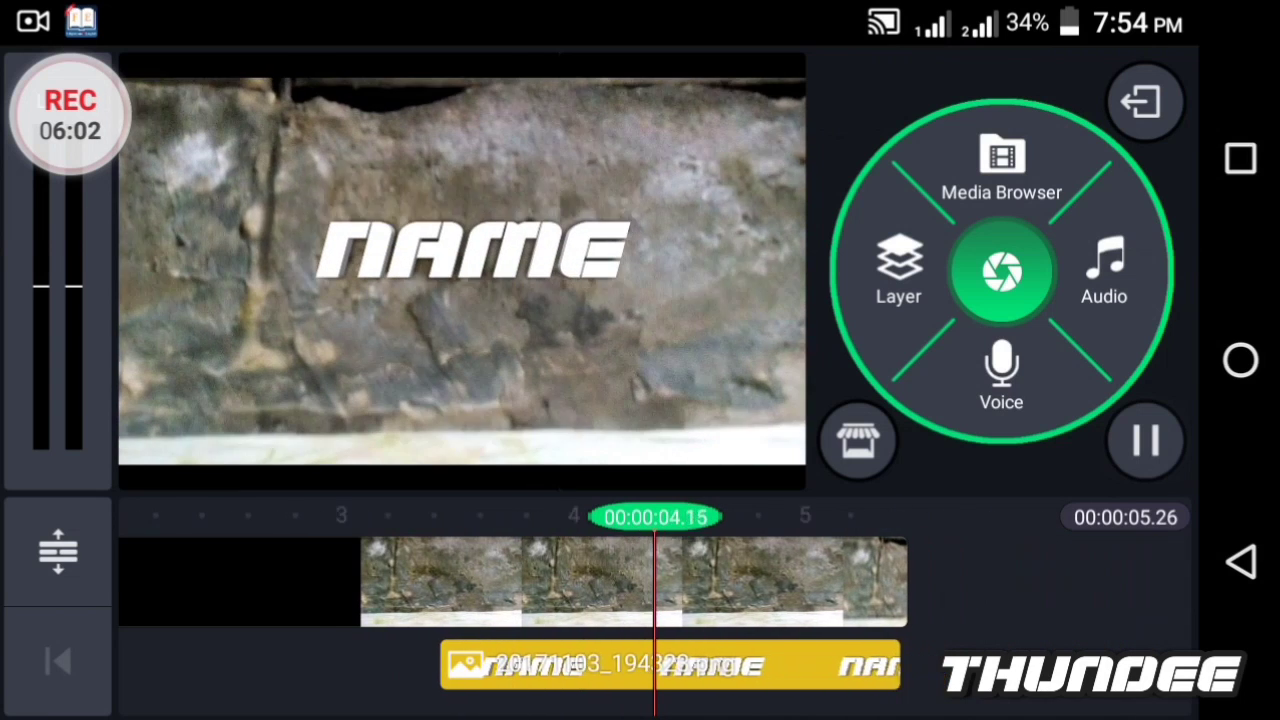
{"action": "left_click", "coordinate": [1145, 441]}
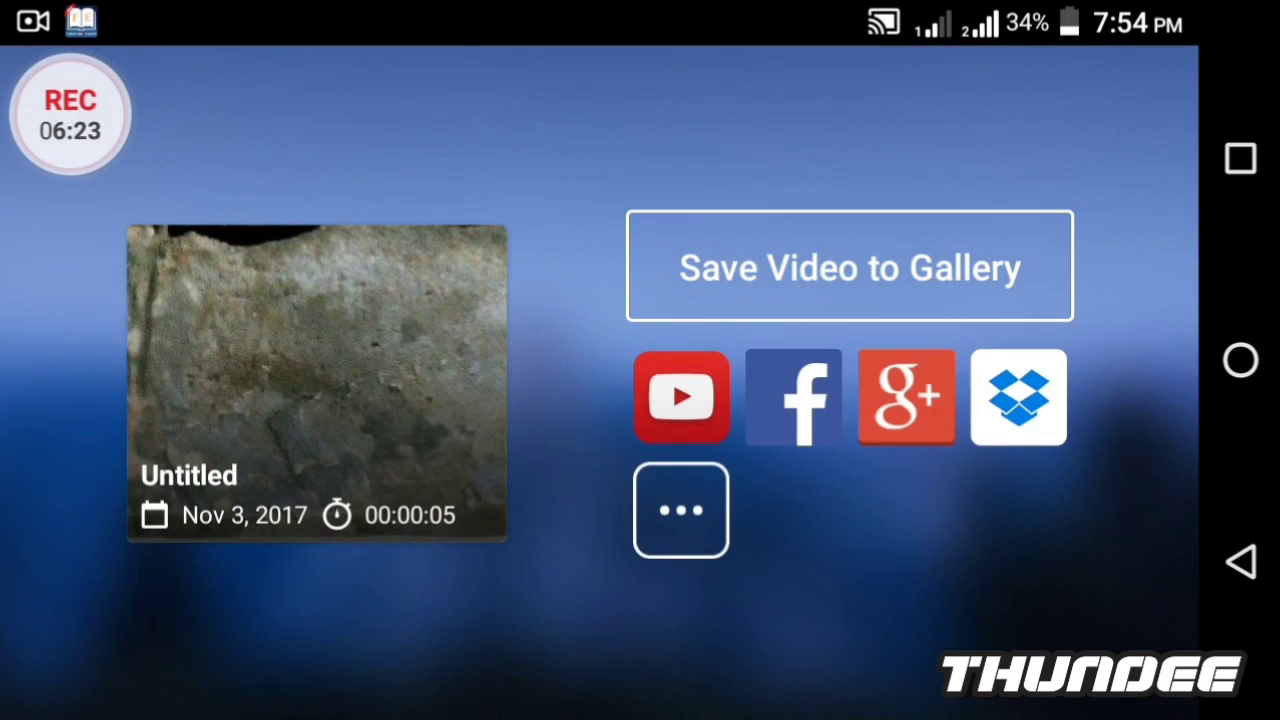
Export the video to the gallery at 960×540 and play the saved file
{"action": "left_click", "coordinate": [850, 266]}
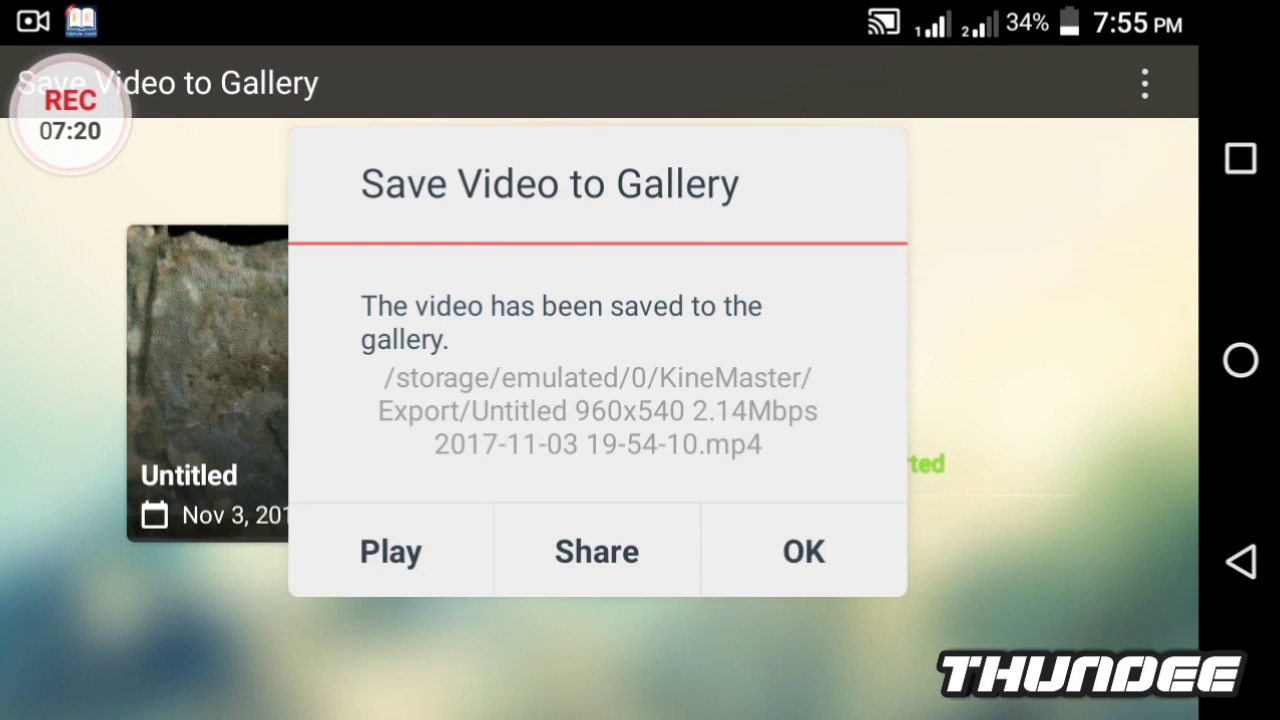
{"action": "left_click", "coordinate": [391, 551]}
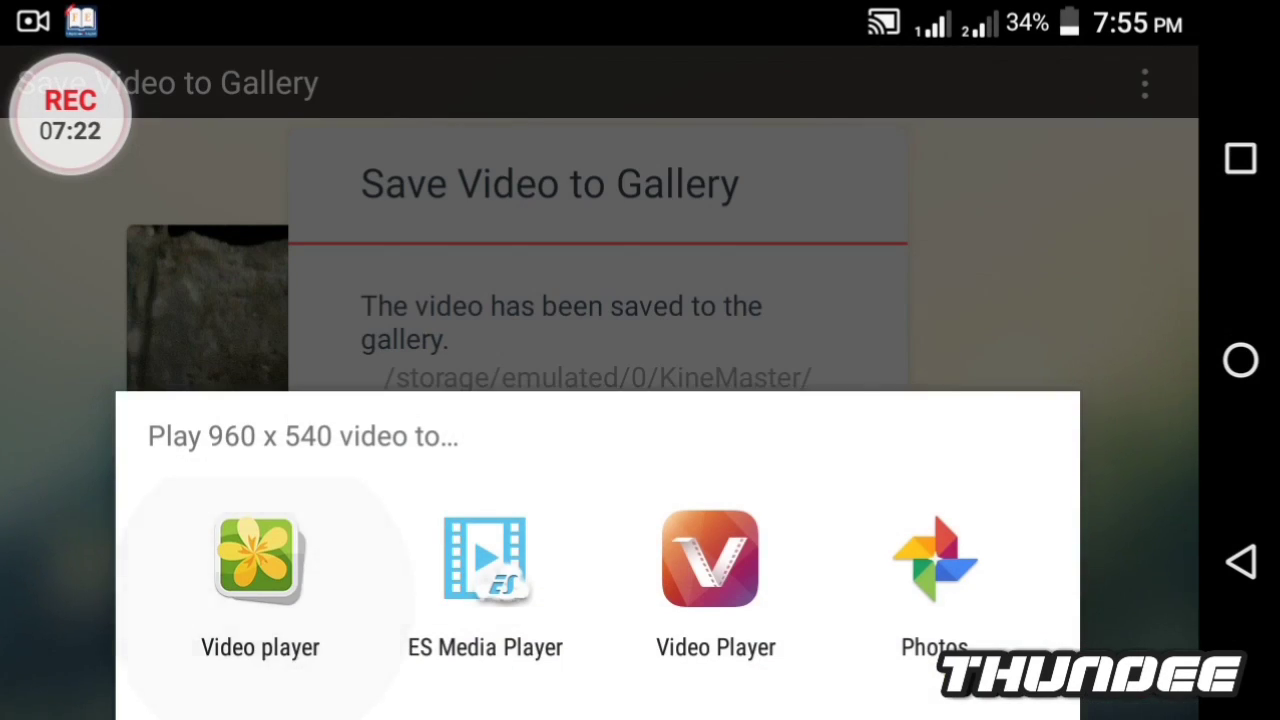